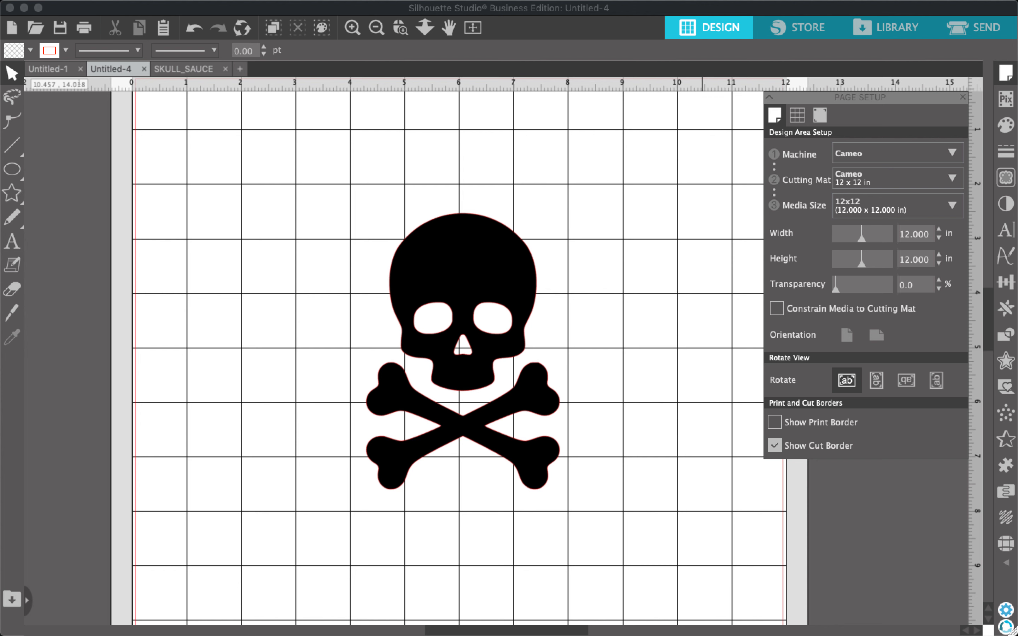
# - Add the text "THE BARBEQUE SAUCE COMPANY" above the skull in Bebas Neue at 72 pt
pyautogui.click(17, 239)
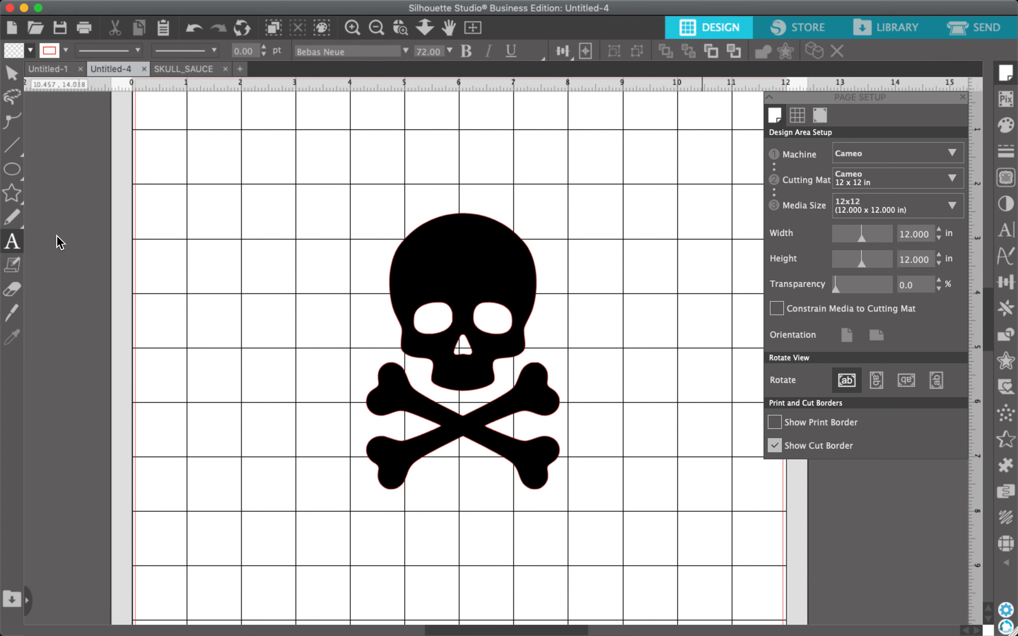
pyautogui.click(288, 155)
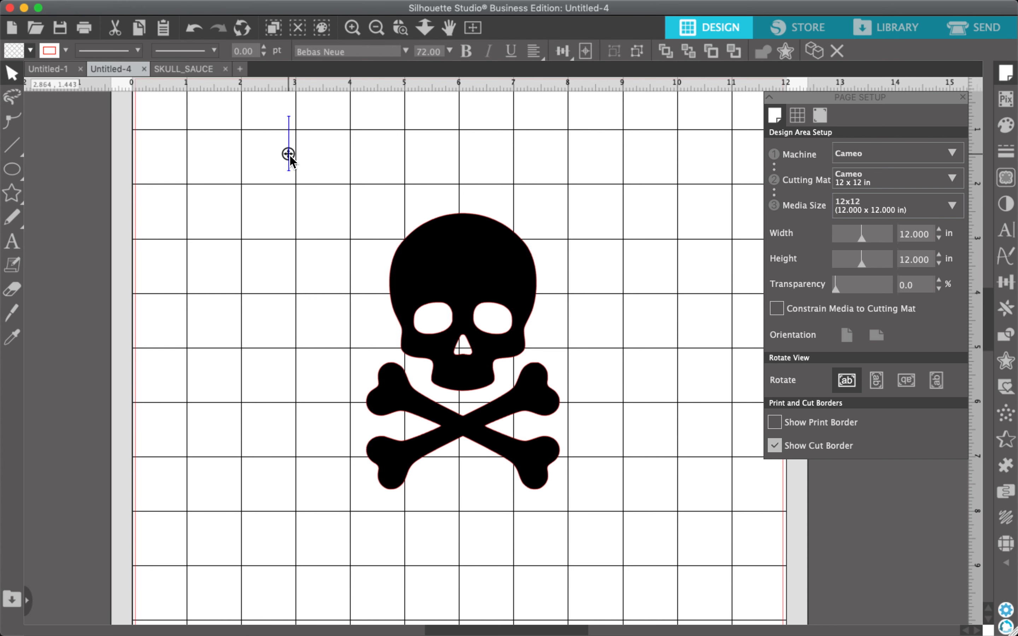
pyautogui.write('THE')
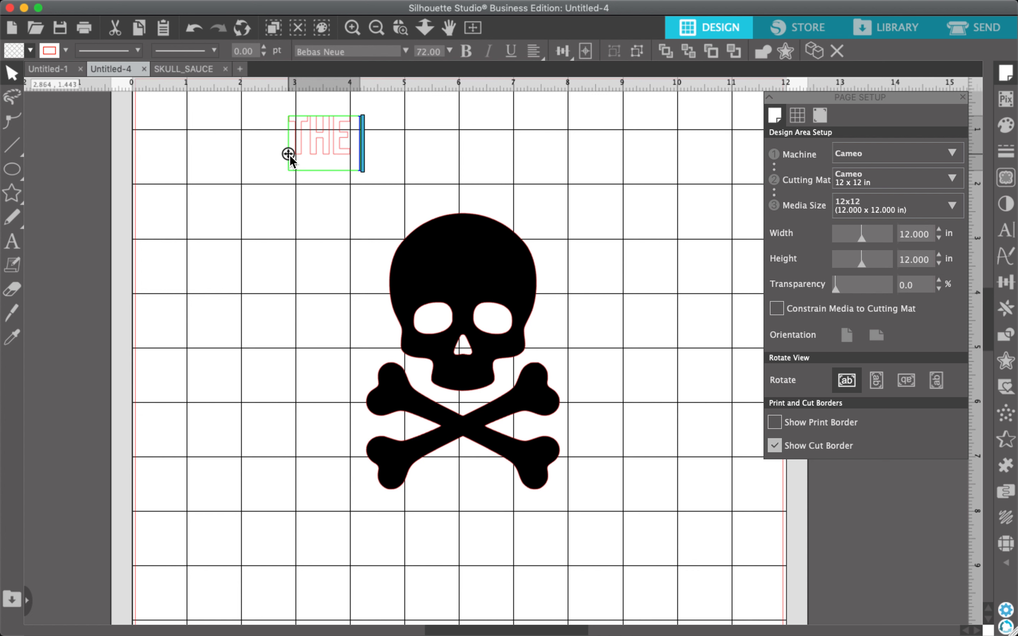
pyautogui.write(' BAR')
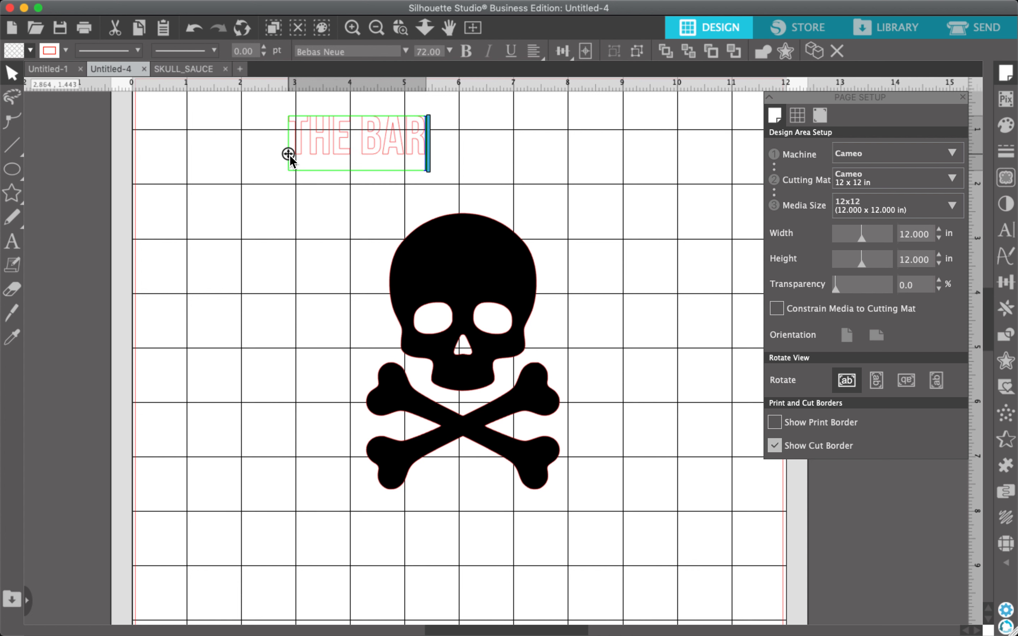
pyautogui.write('BEQUE')
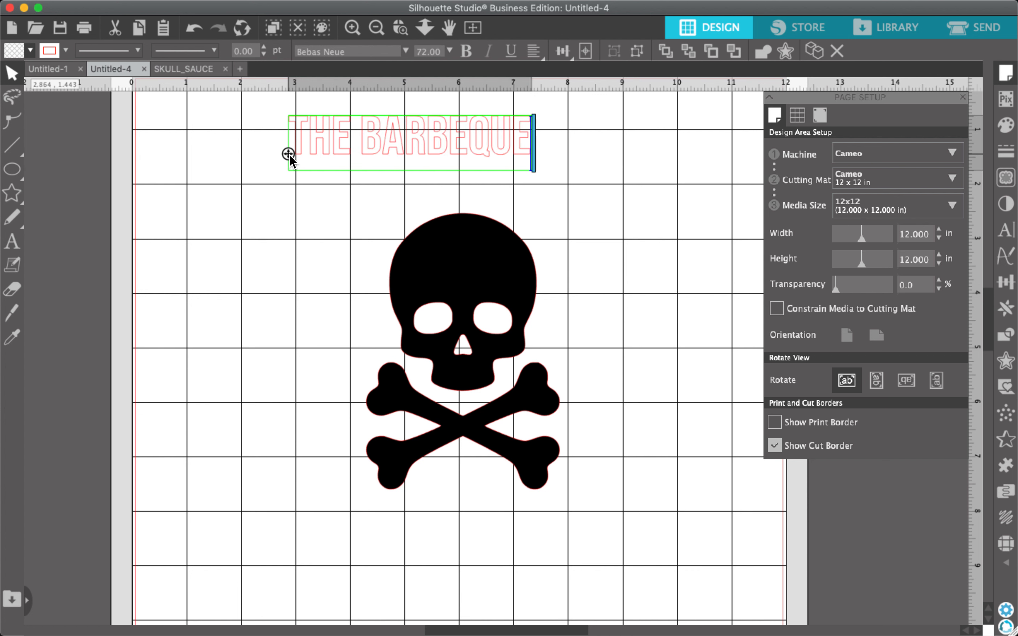
pyautogui.write(' SAUCE')
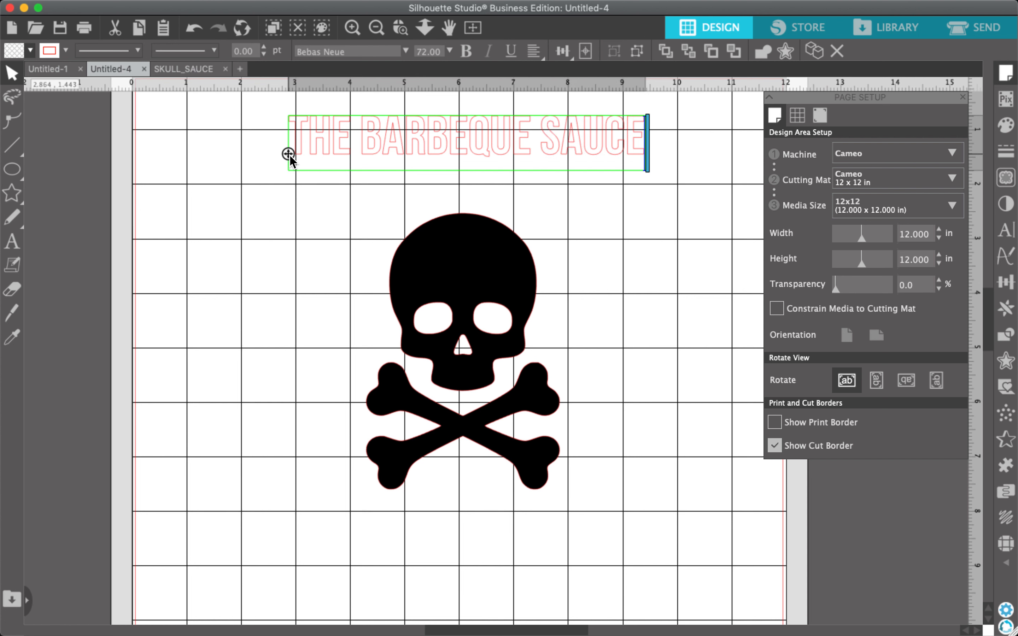
pyautogui.write(' COMPANY')
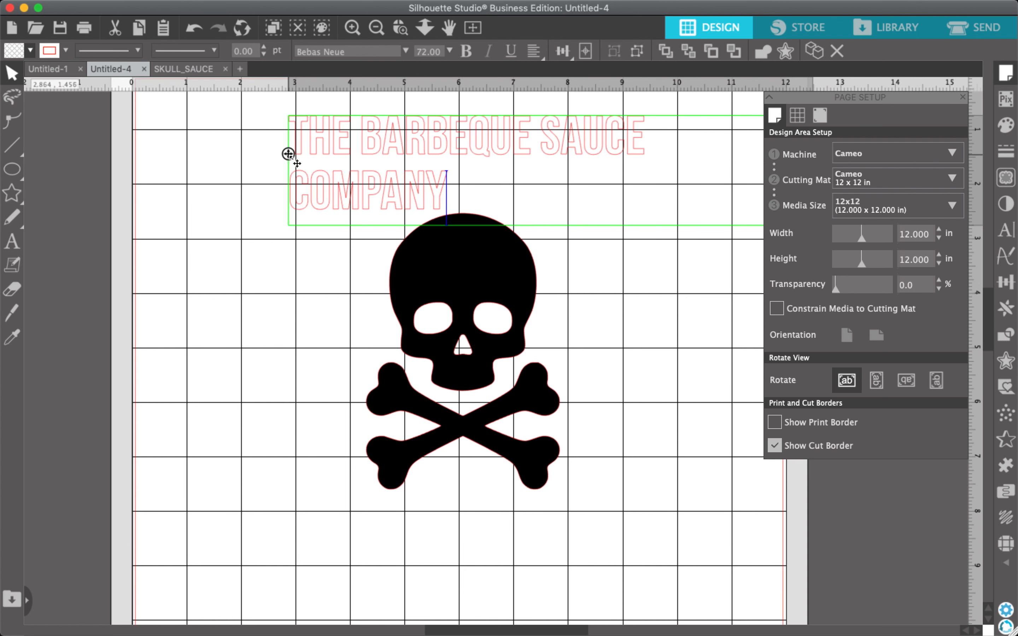
pyautogui.click(154, 219)
# - Move the company text toward the page's left side and widen its text box until all the words fit on one line
pyautogui.moveTo(339, 142); pyautogui.dragTo(248, 172)
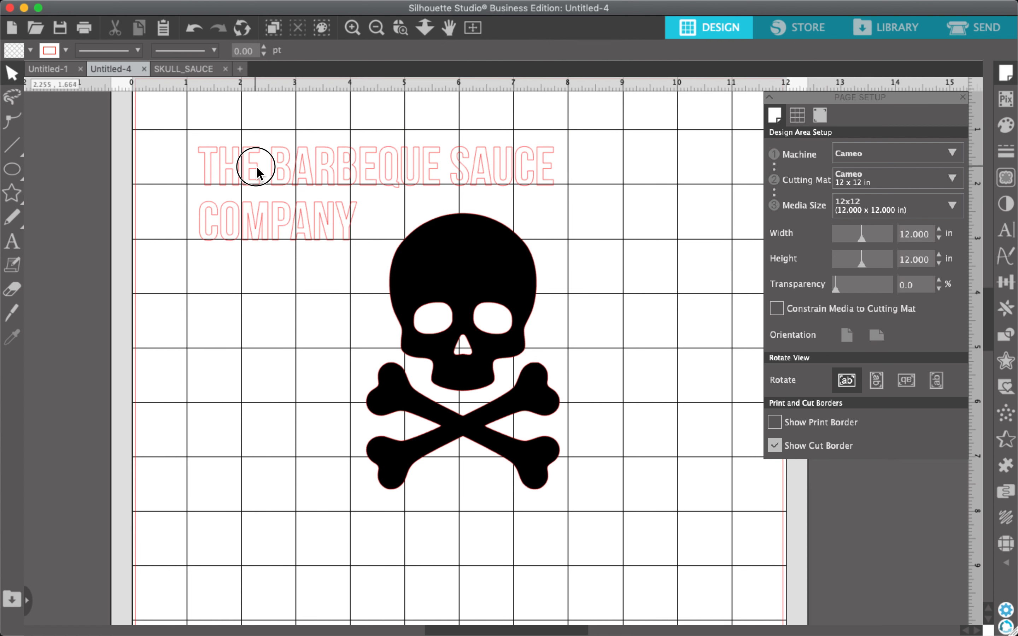
pyautogui.doubleClick(541, 174)
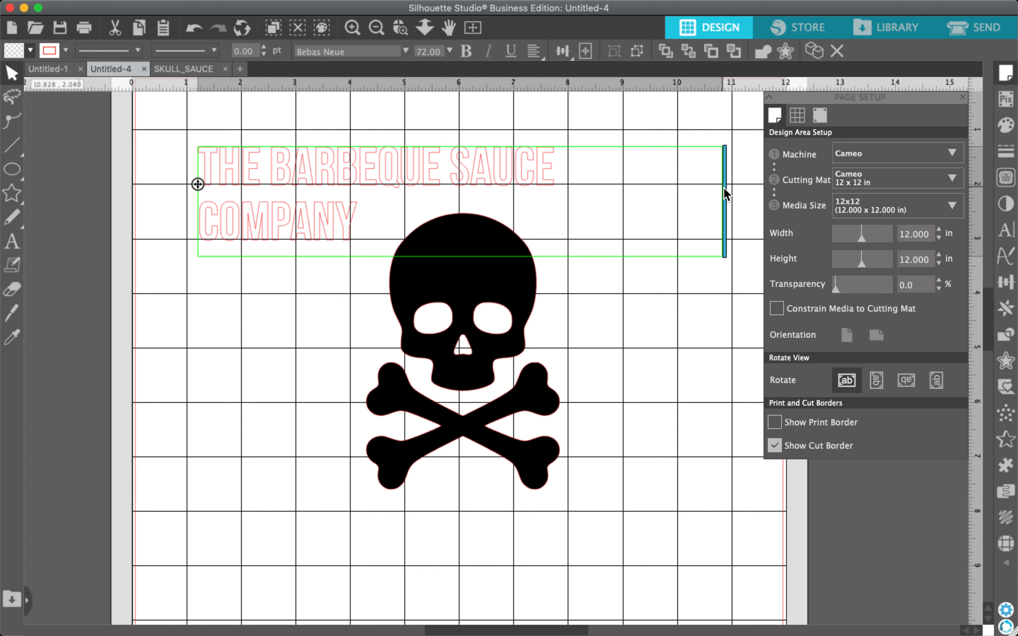
pyautogui.moveTo(724, 188)
pyautogui.mouseDown()
pyautogui.moveTo(748, 188)
pyautogui.moveTo(736, 191)
pyautogui.mouseUp()
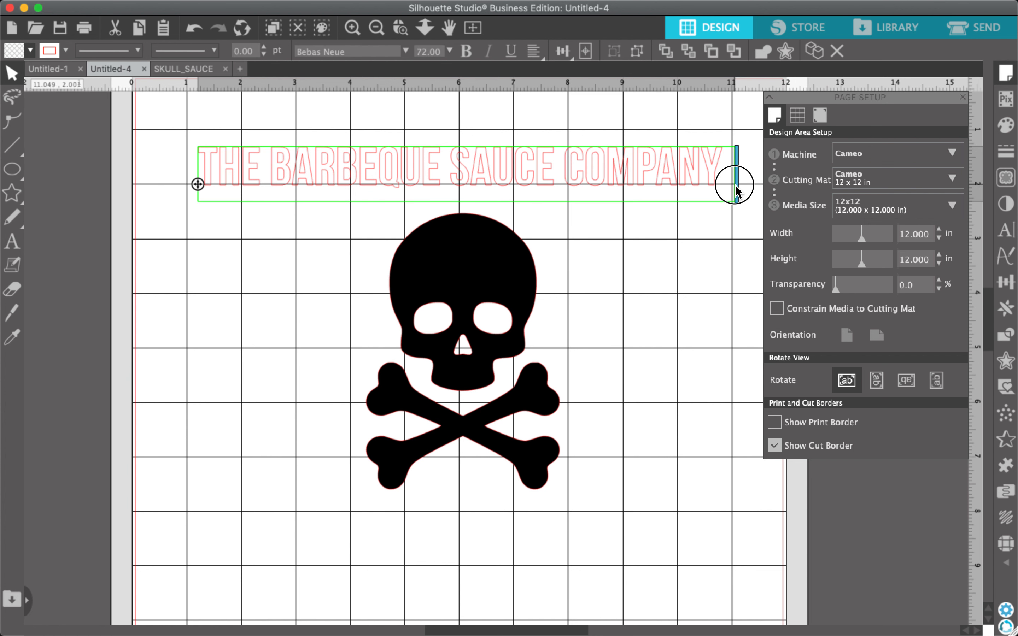
pyautogui.click(217, 278)
# - Fill the "THE BARBEQUE SAUCE COMPANY" text with black
pyautogui.click(232, 188)
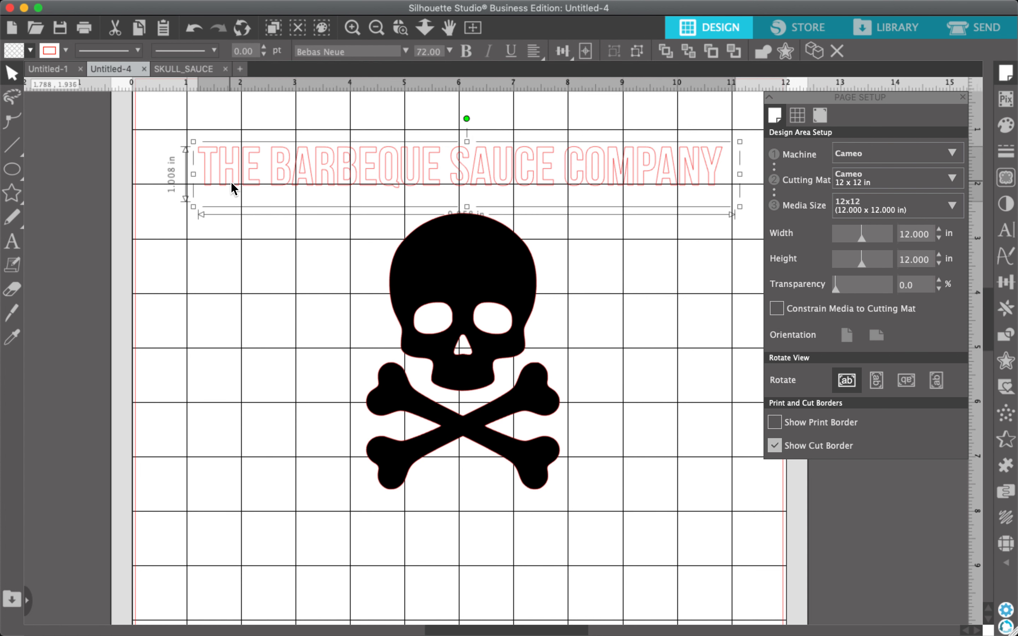
pyautogui.click(31, 53)
pyautogui.click(20, 78)
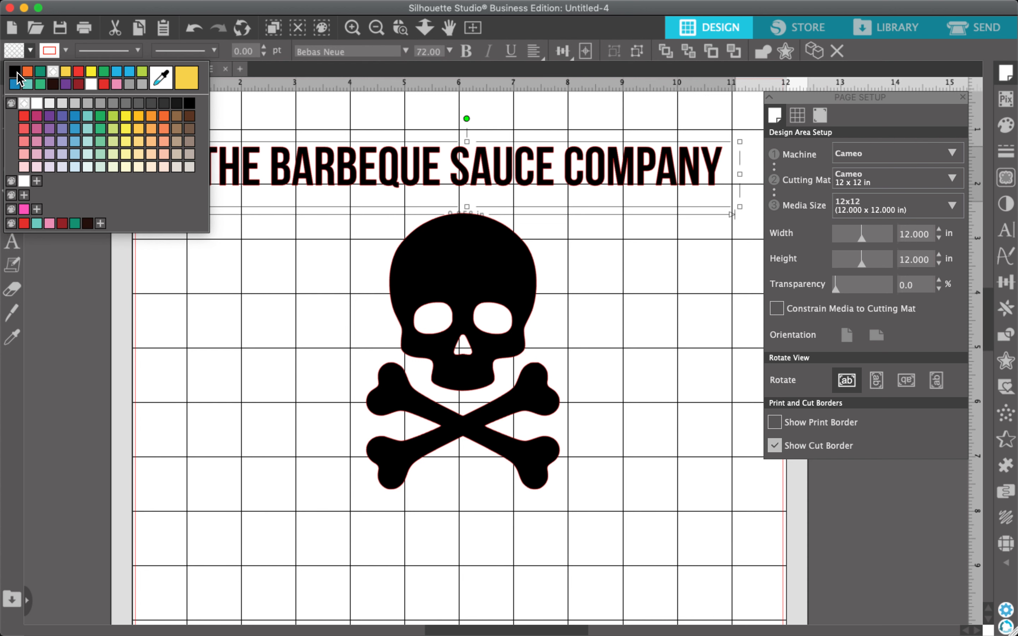
pyautogui.click(242, 366)
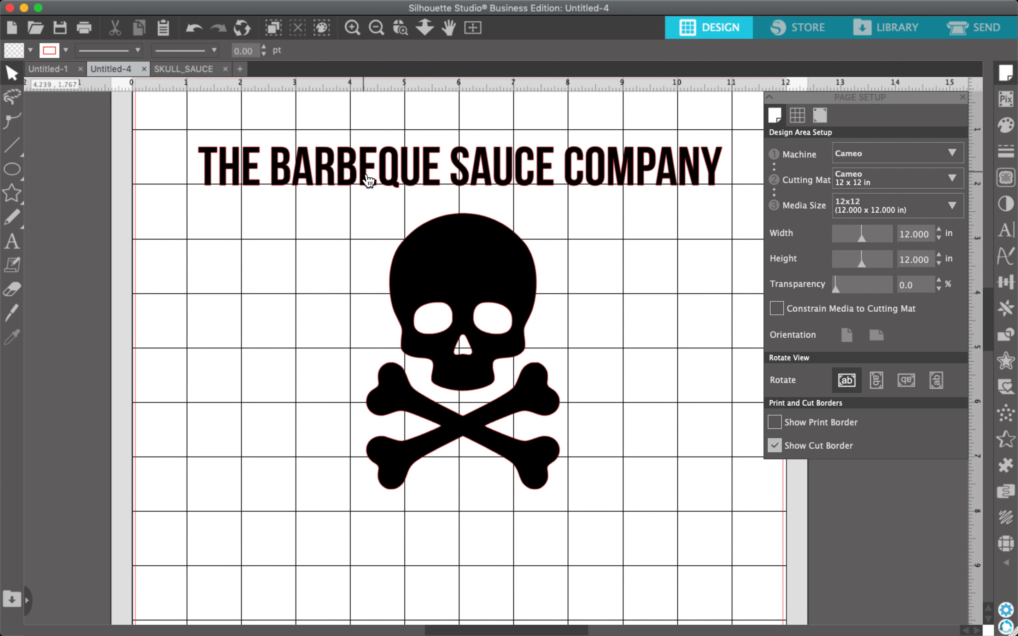
# - Move the company text below the crossbones
pyautogui.scroll(2, 369, 181)
pyautogui.click(469, 230)
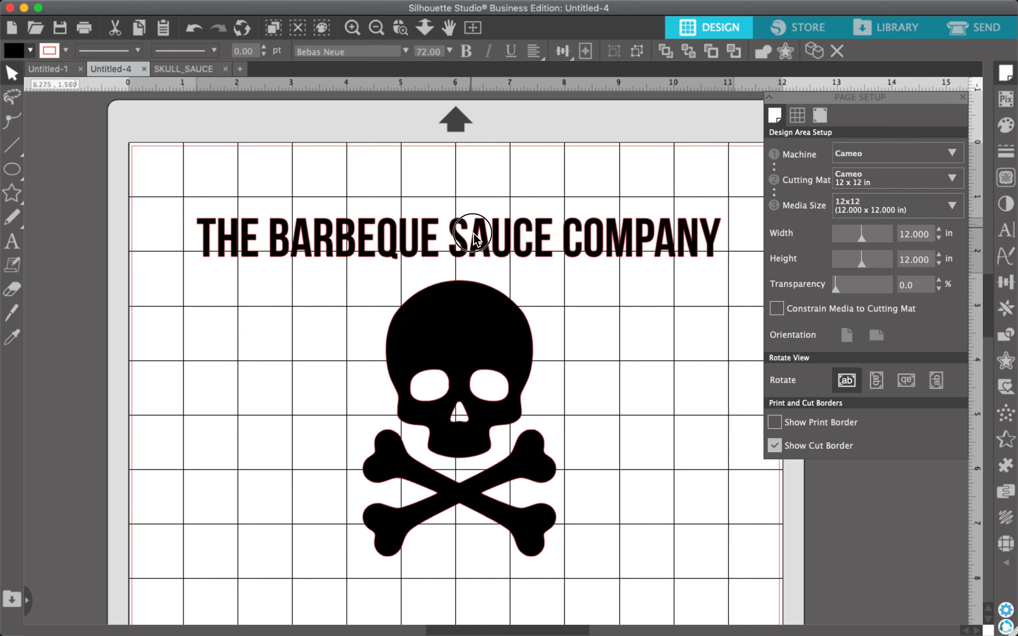
pyautogui.scroll(-3, 473, 233)
pyautogui.moveTo(477, 492); pyautogui.dragTo(490, 474)
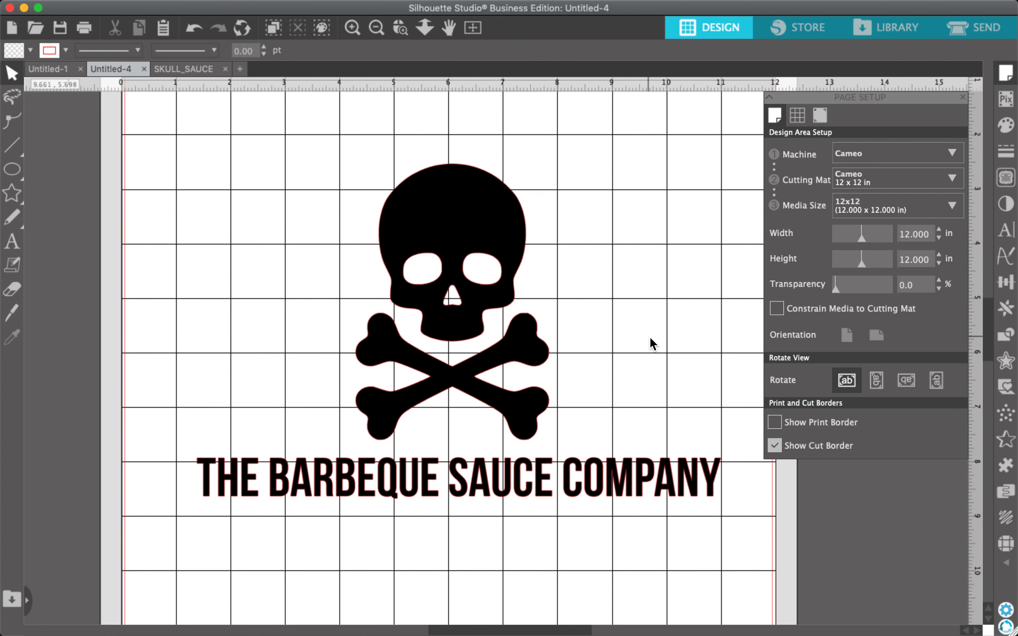
# - Move the company text up to the top edge of the page, well above the skull
pyautogui.scroll(-1, 650, 337)
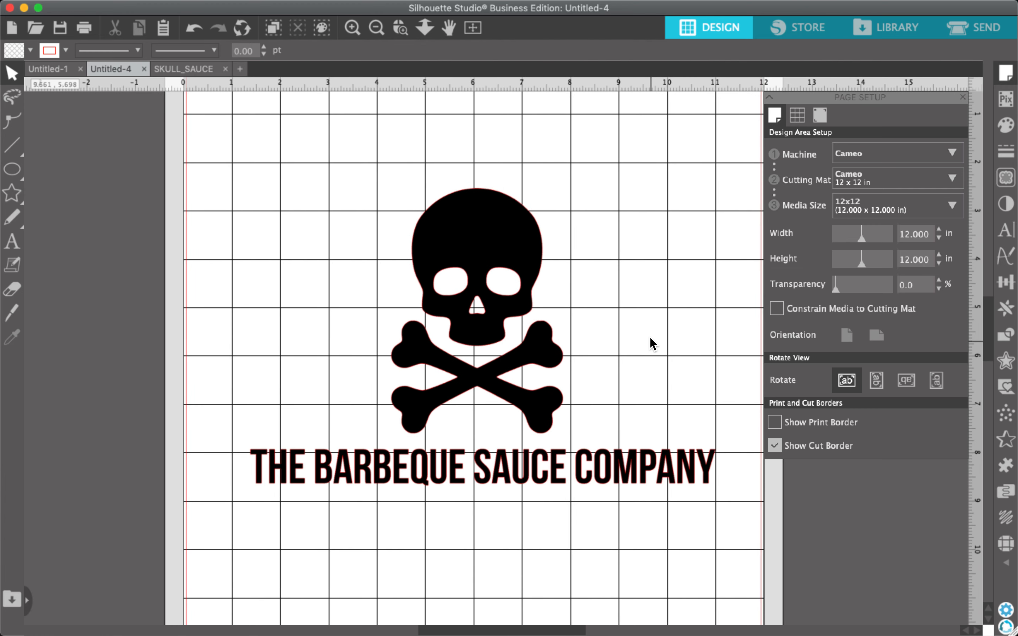
pyautogui.scroll(-1, 650, 337)
pyautogui.scroll(2, 650, 338)
pyautogui.hscroll(2, 650, 337)
pyautogui.moveTo(528, 520); pyautogui.dragTo(496, 181)
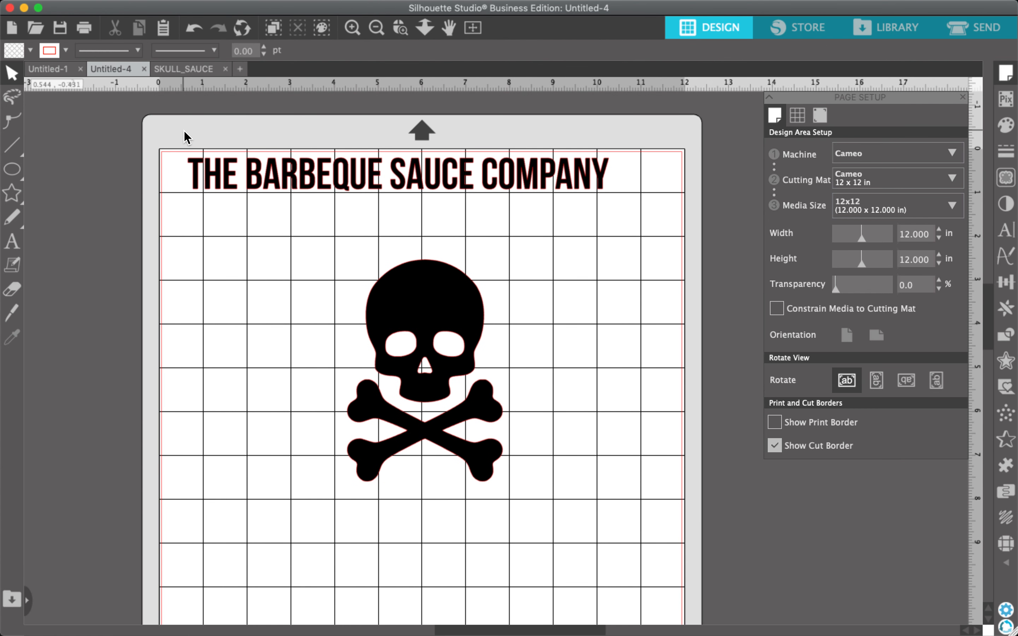
# - Draw an ellipse about 5.7 × 6.04 in and position it around the skull and crossbones
pyautogui.click(12, 170)
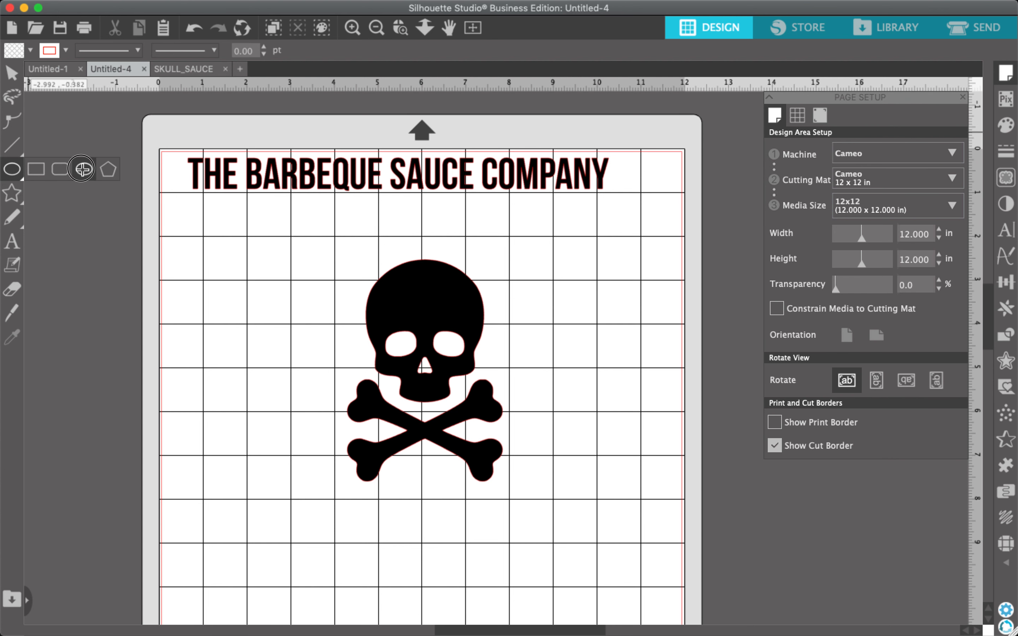
pyautogui.moveTo(336, 251); pyautogui.dragTo(589, 521)
pyautogui.click(30, 50)
pyautogui.moveTo(585, 413); pyautogui.dragTo(544, 409)
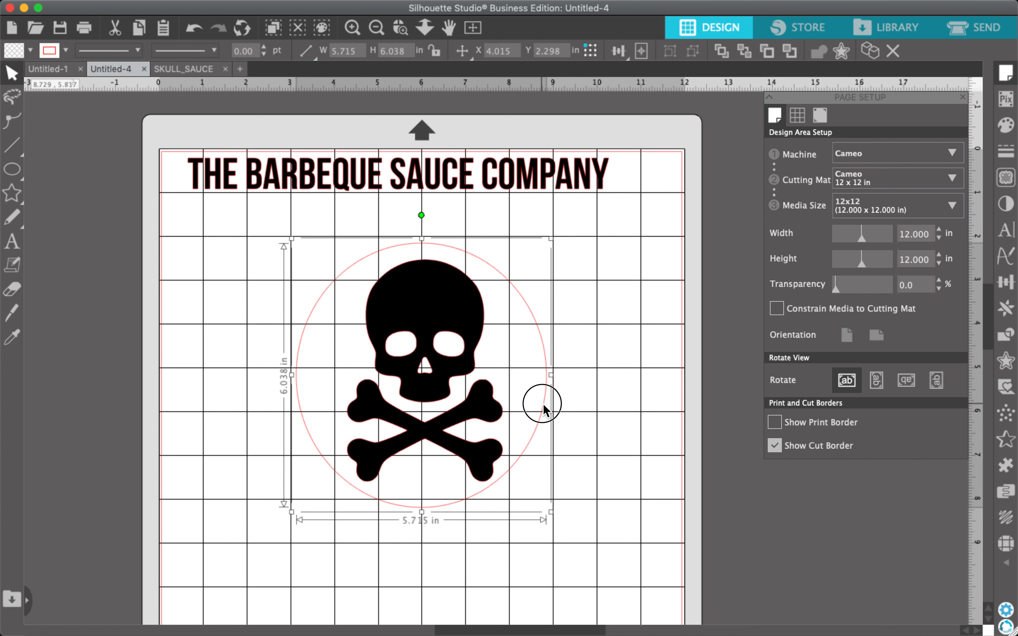
# - Nudge the skull and the ellipse to centre them on each other, and enlarge the ellipse to about 5.84 × 6.17 in
pyautogui.moveTo(470, 347); pyautogui.dragTo(463, 341)
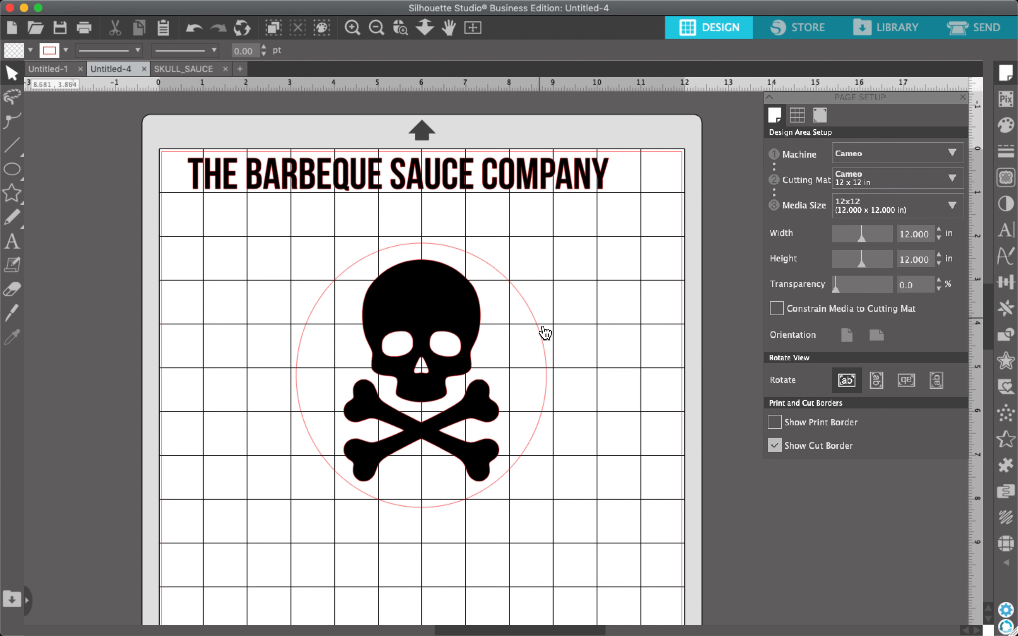
pyautogui.click(542, 338)
pyautogui.moveTo(544, 339); pyautogui.dragTo(543, 343)
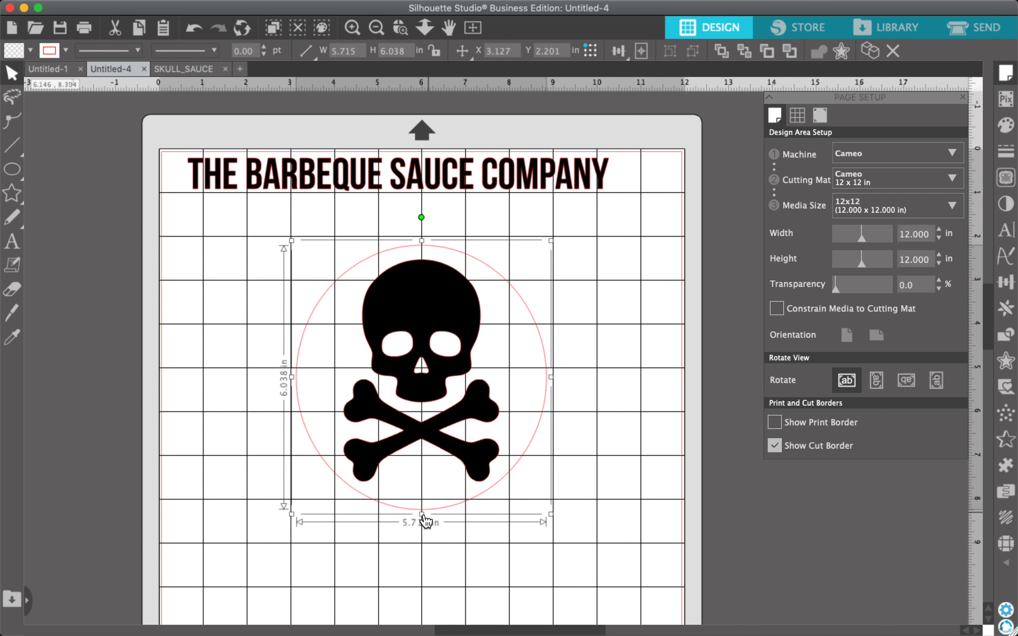
pyautogui.moveTo(555, 514); pyautogui.dragTo(555, 519)
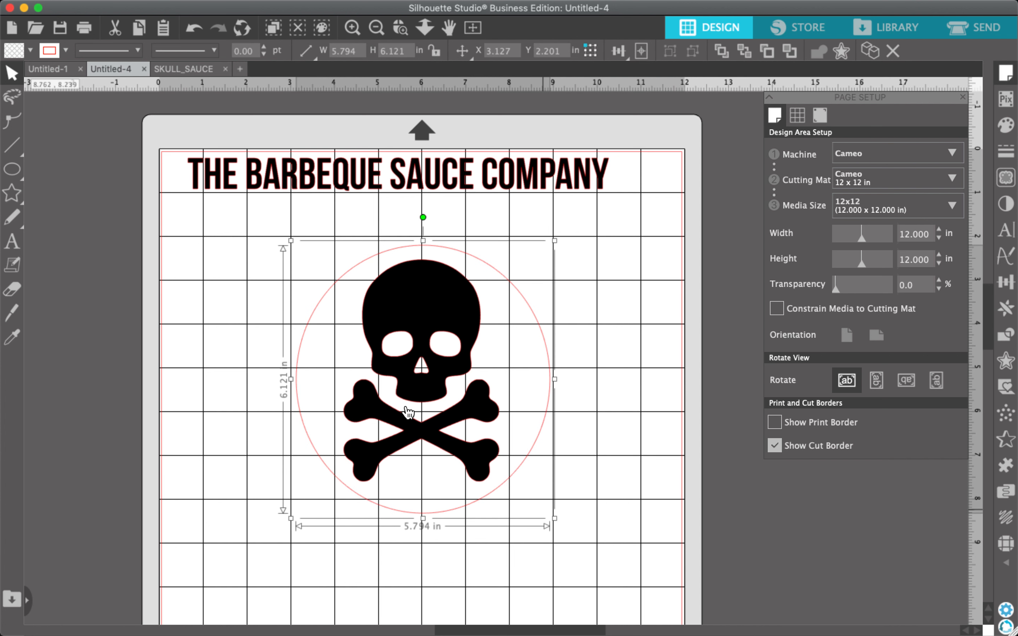
pyautogui.moveTo(292, 242); pyautogui.dragTo(289, 237)
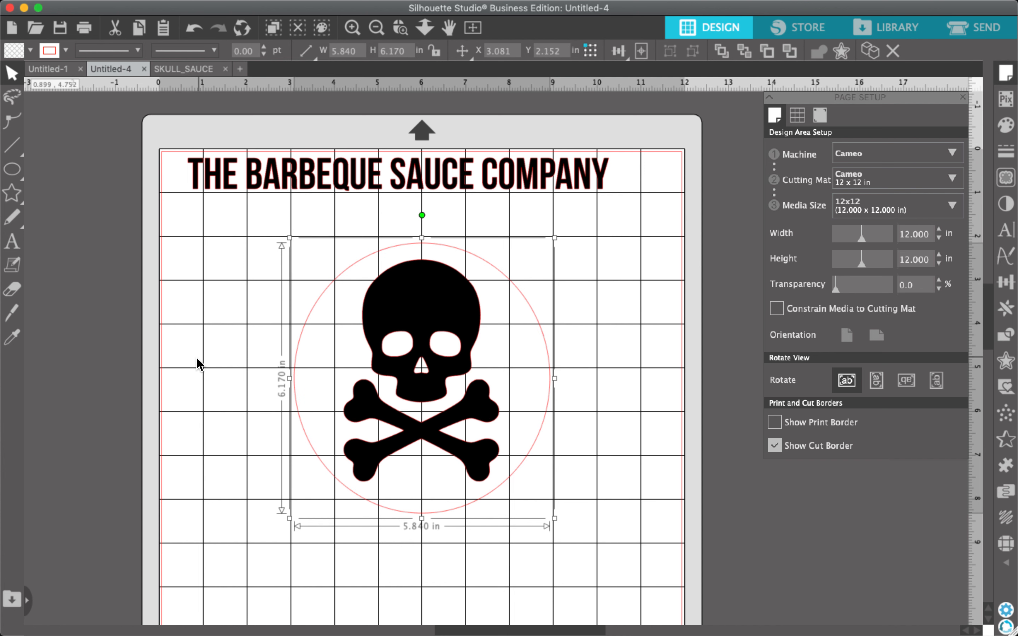
# - Align the skull and crossbones with the ellipse on their horizontal centres
pyautogui.click(640, 51)
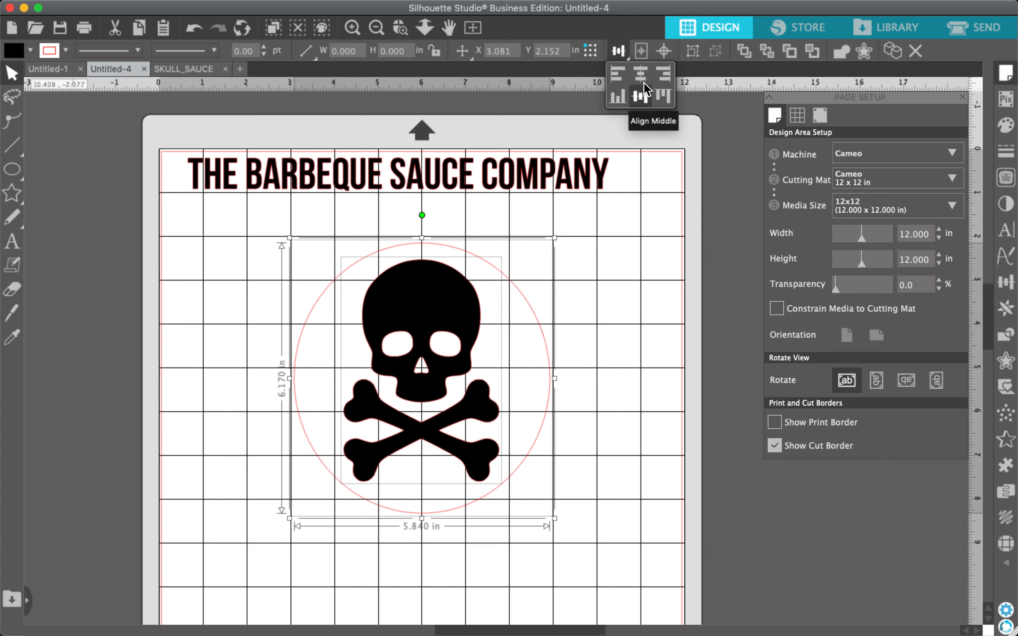
pyautogui.click(641, 75)
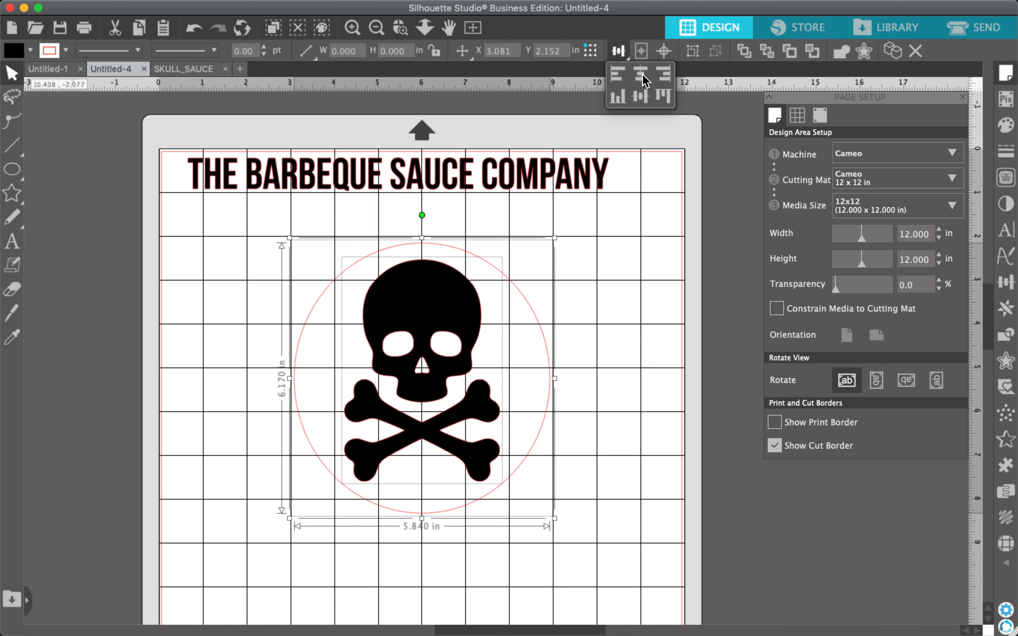
pyautogui.click(606, 321)
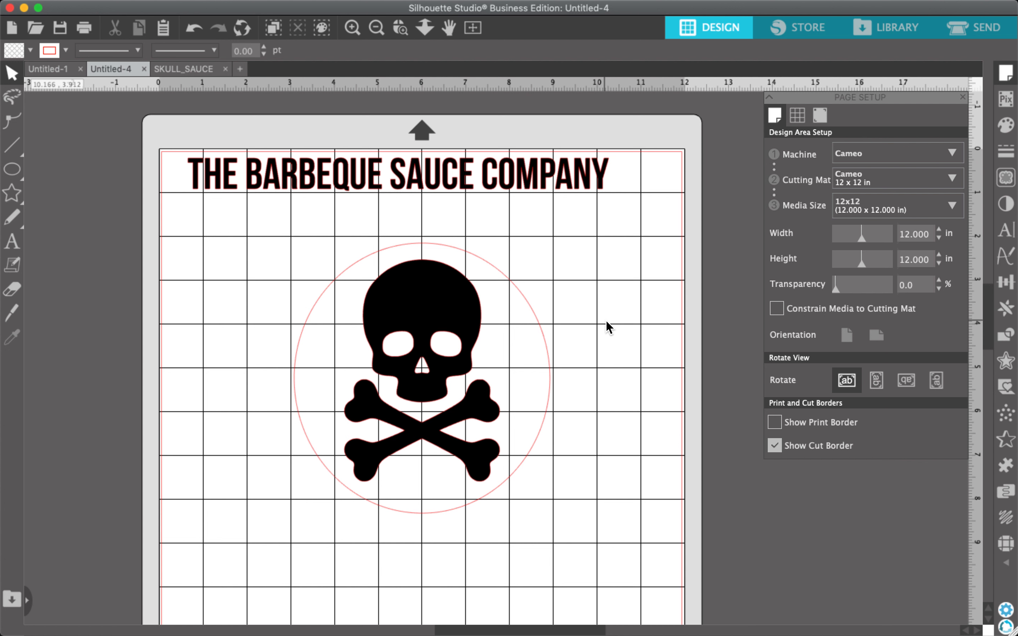
# - Attach the company text to the ellipse as its path, starting near the left side so it arches evenly over the skull
pyautogui.click(297, 181)
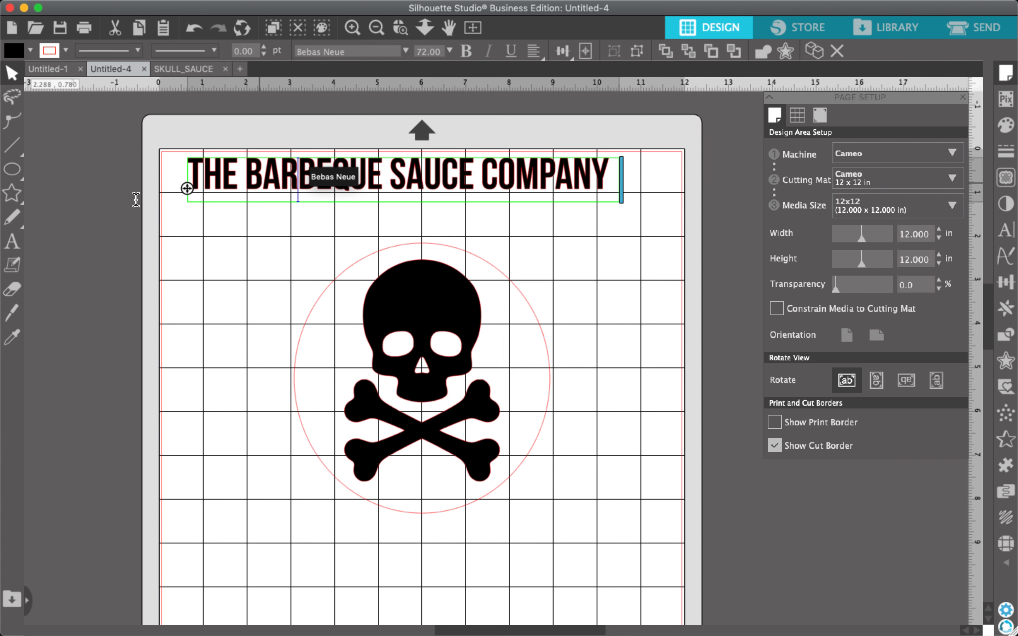
pyautogui.moveTo(187, 188); pyautogui.dragTo(297, 389)
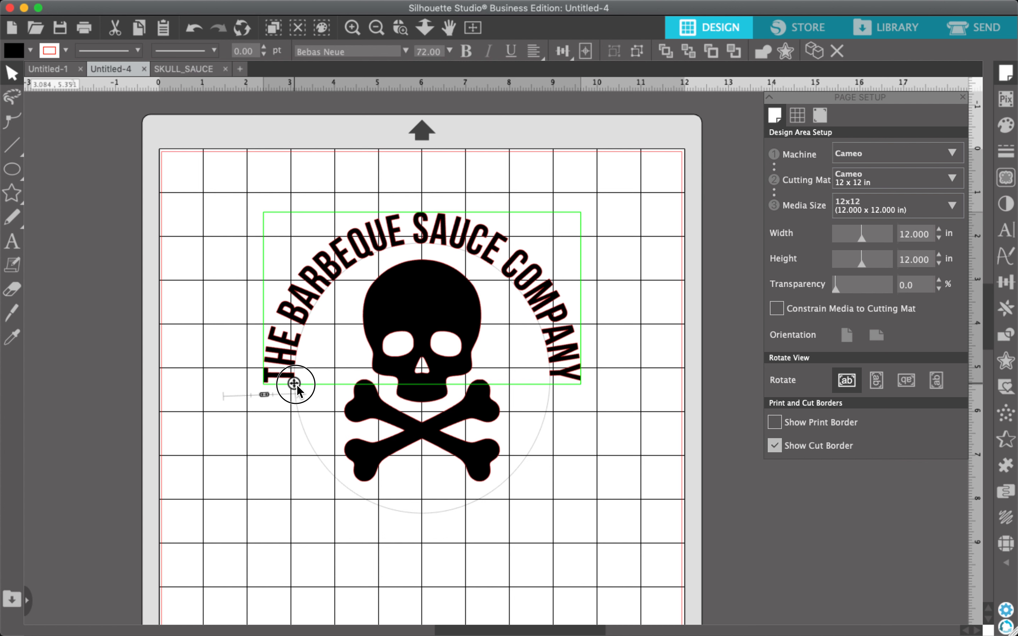
pyautogui.moveTo(297, 385); pyautogui.dragTo(297, 385)
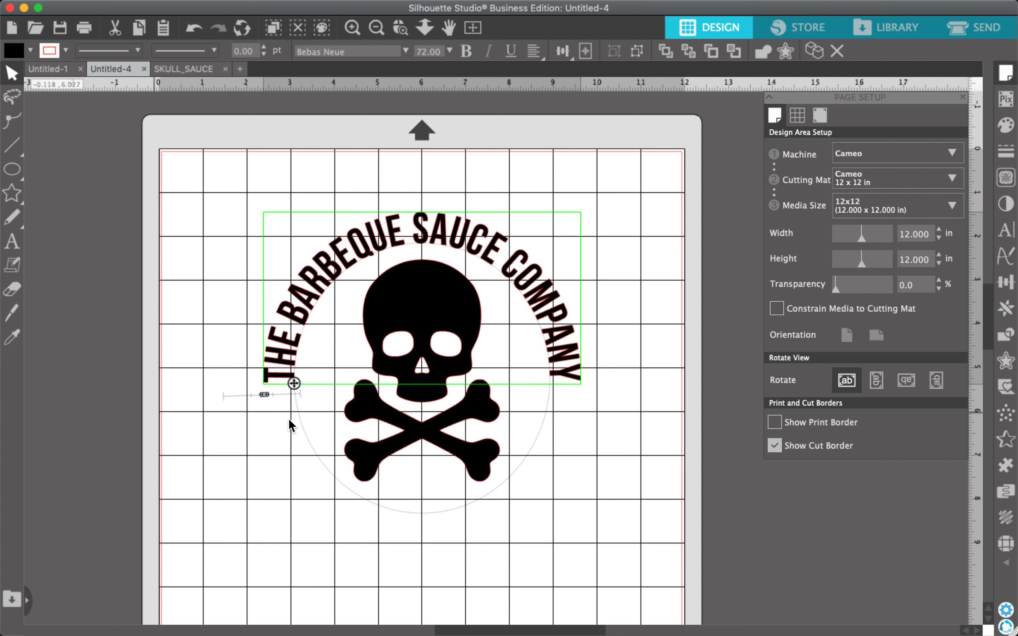
pyautogui.click(617, 245)
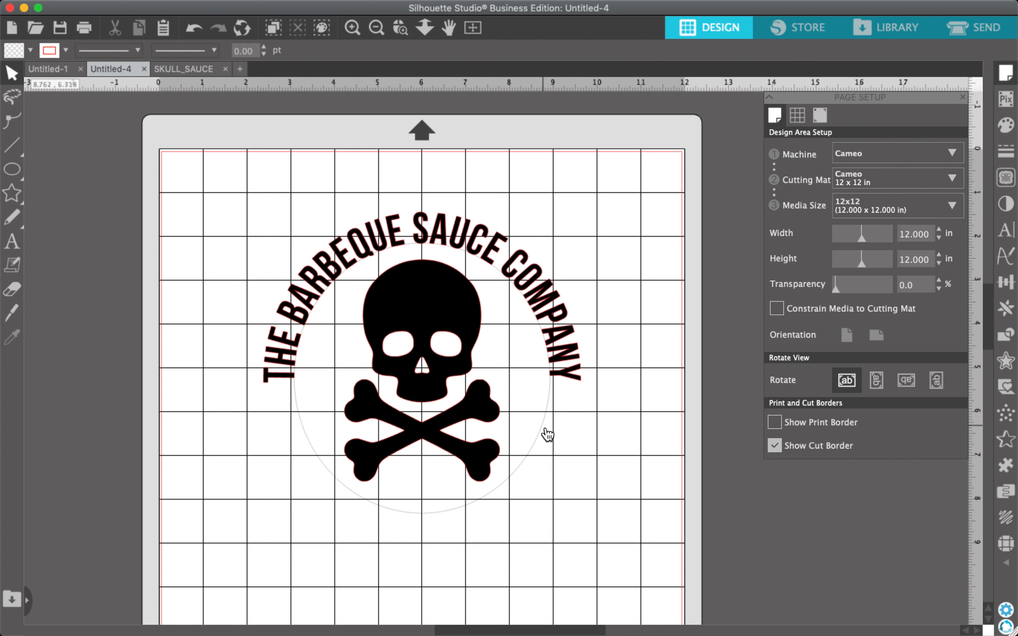
# - Examine the ellipse's outline up close beside the crossbones, then the whole design
pyautogui.scroll(10, 548, 434)
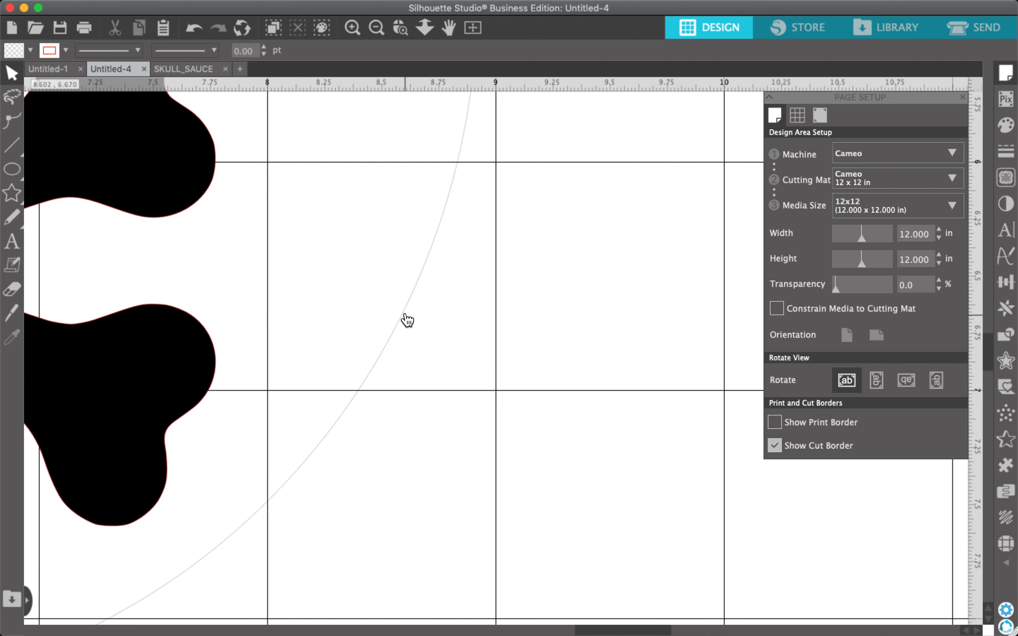
pyautogui.click(406, 316)
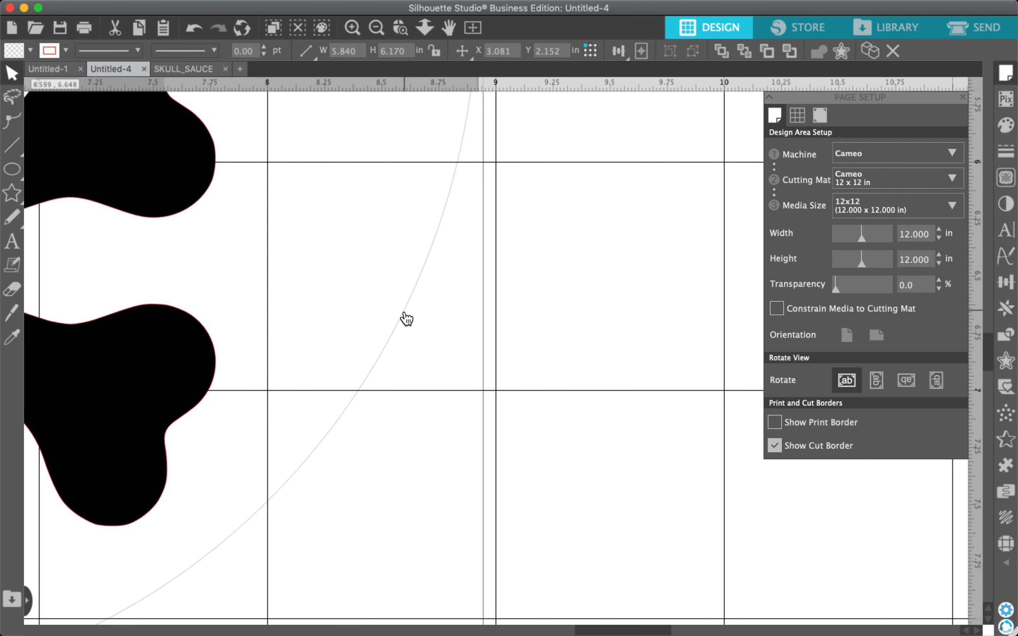
pyautogui.scroll(-10, 408, 318)
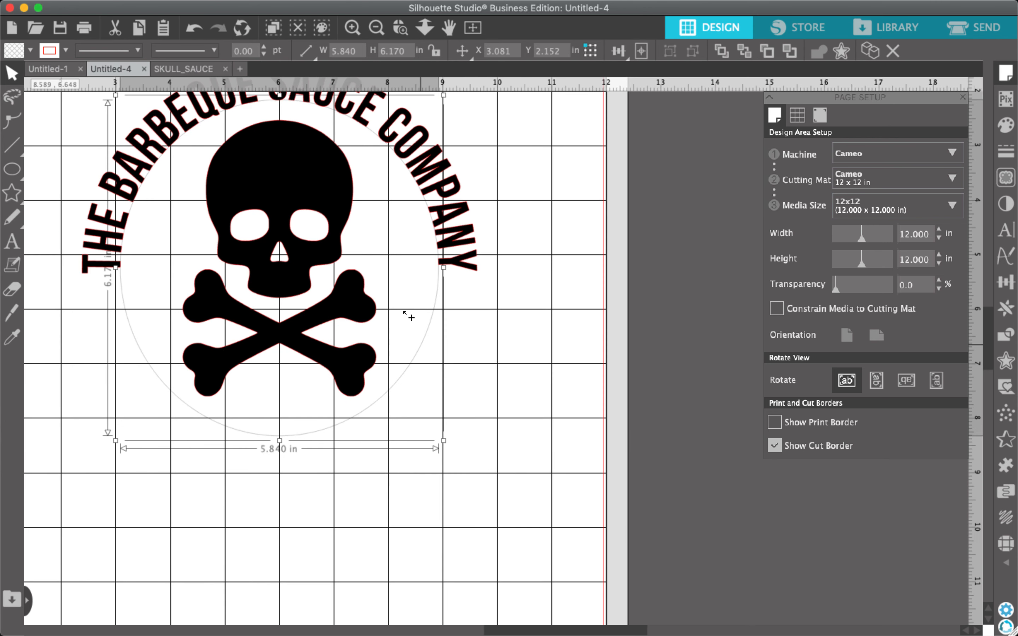
pyautogui.scroll(-2, 408, 318)
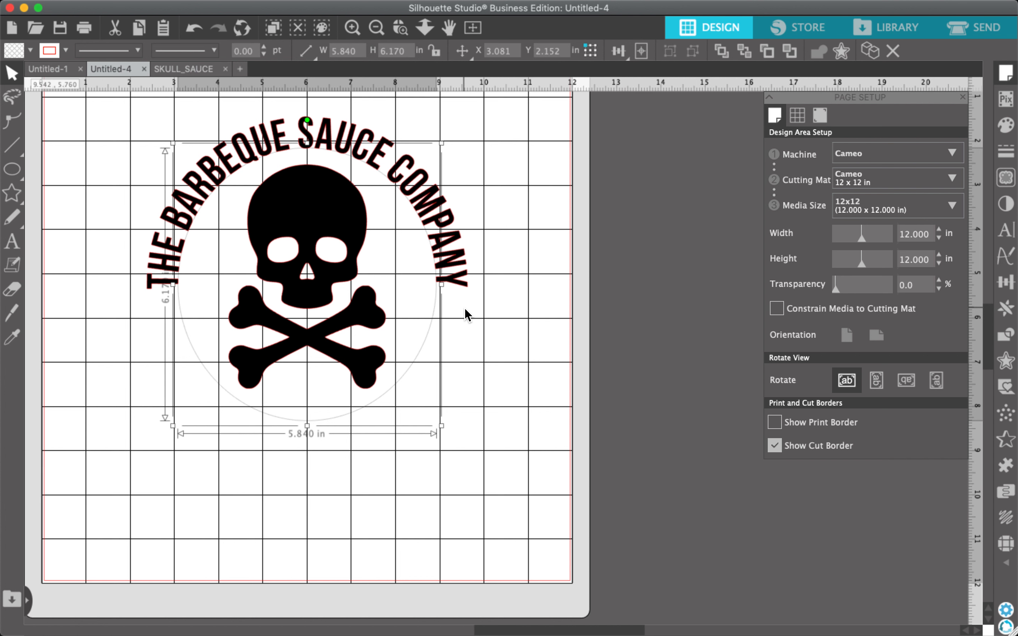
pyautogui.click(530, 443)
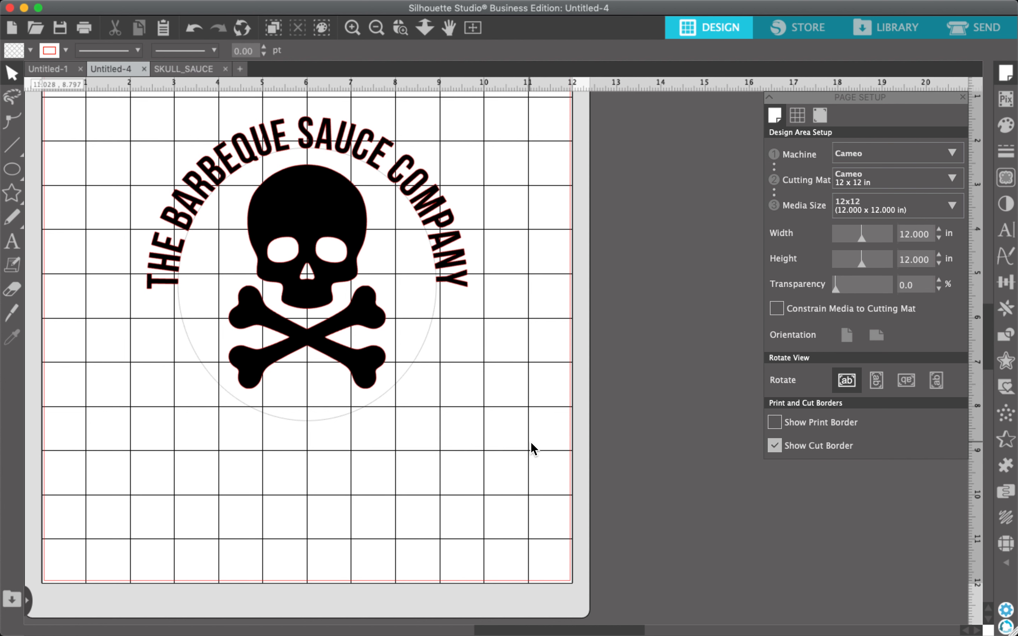
# - Add the text "HOTTER THAN HOT" just below the ellipse
pyautogui.scroll(2, 531, 457)
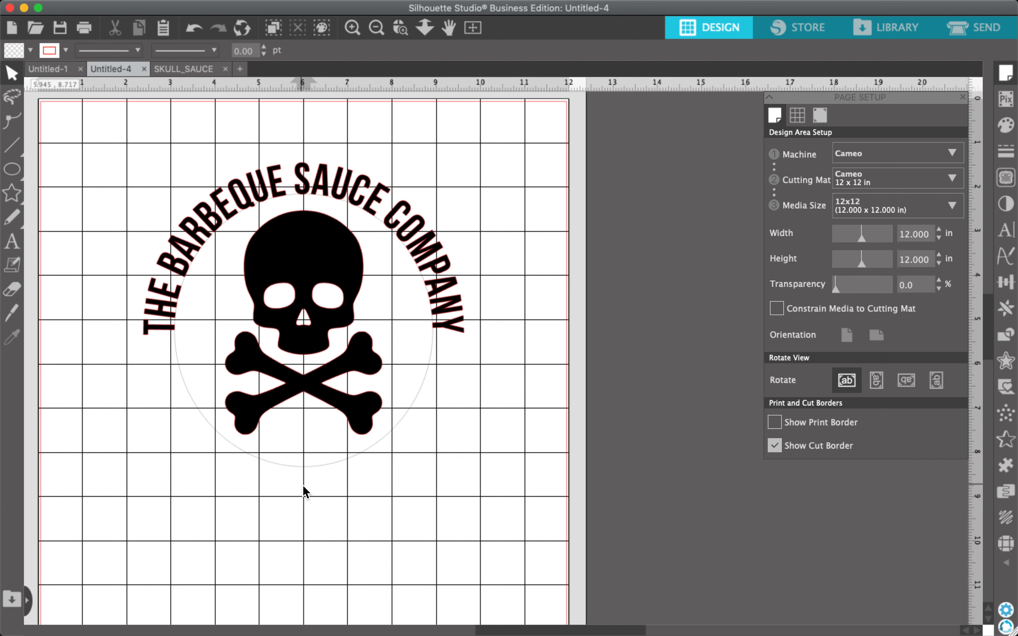
pyautogui.click(12, 241)
pyautogui.click(236, 497)
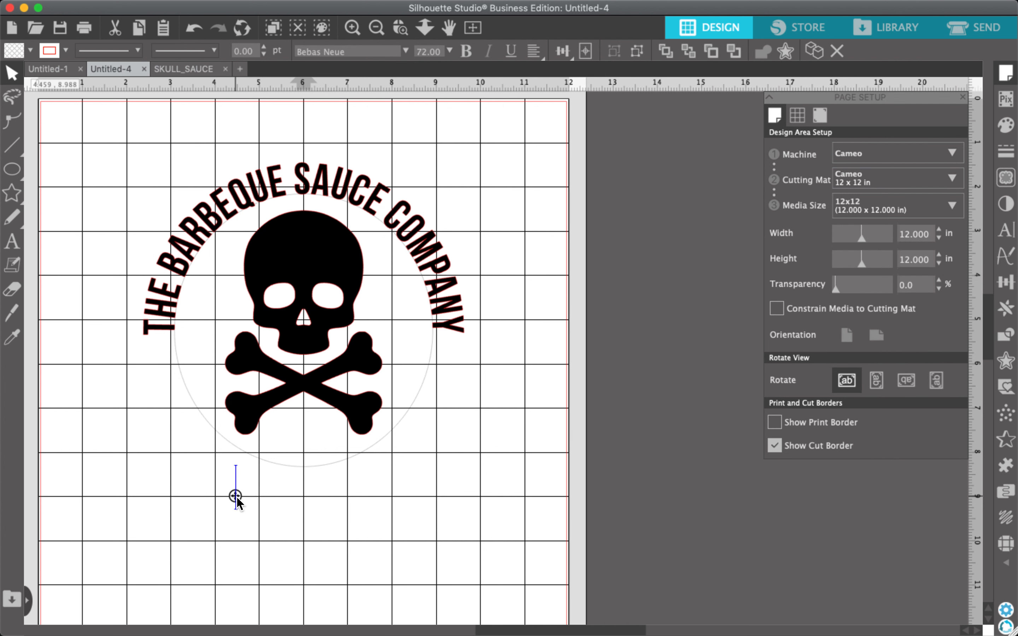
pyautogui.write('HOTTER')
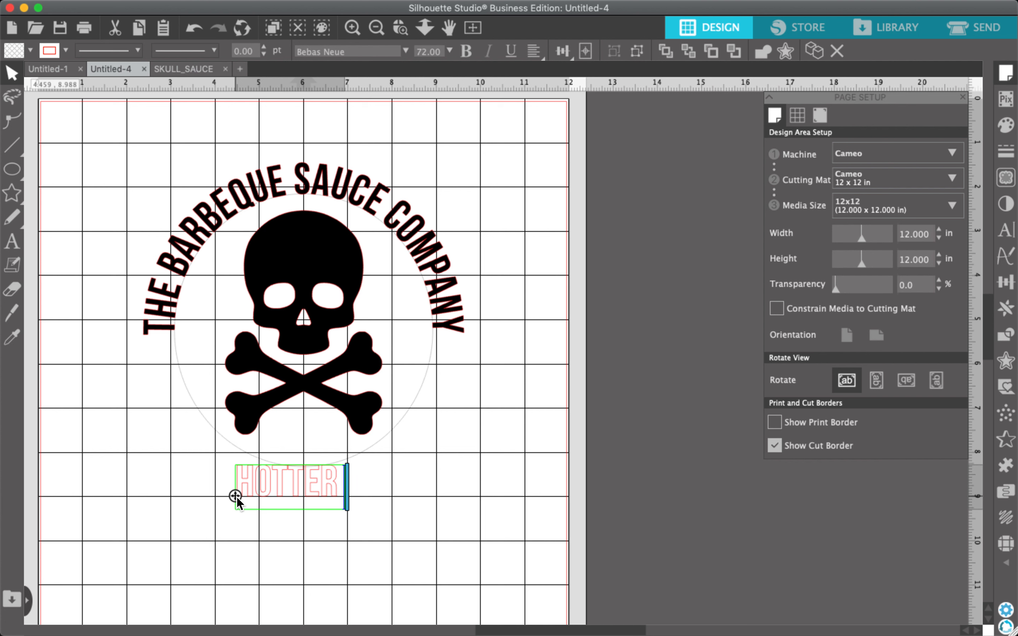
pyautogui.write(' THAN HOT')
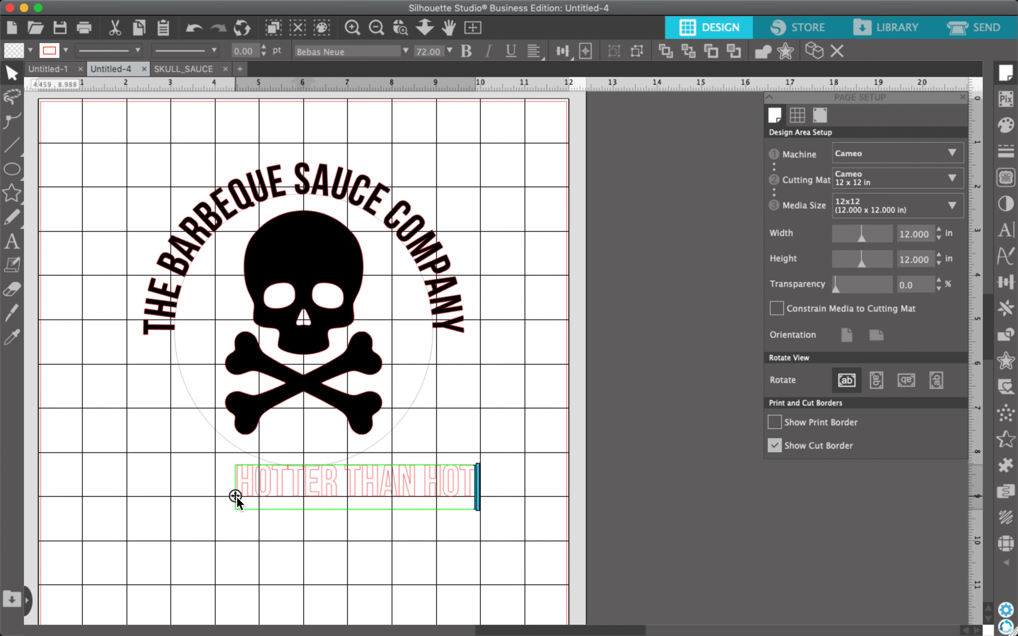
pyautogui.click(178, 473)
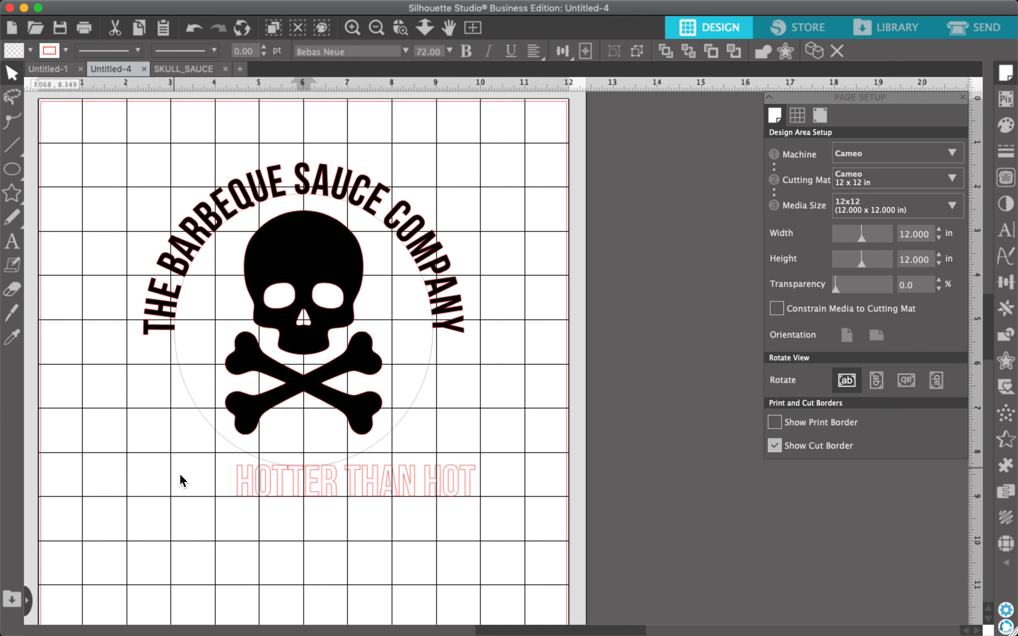
# - Fill the "HOTTER THAN HOT" text with black
pyautogui.click(284, 497)
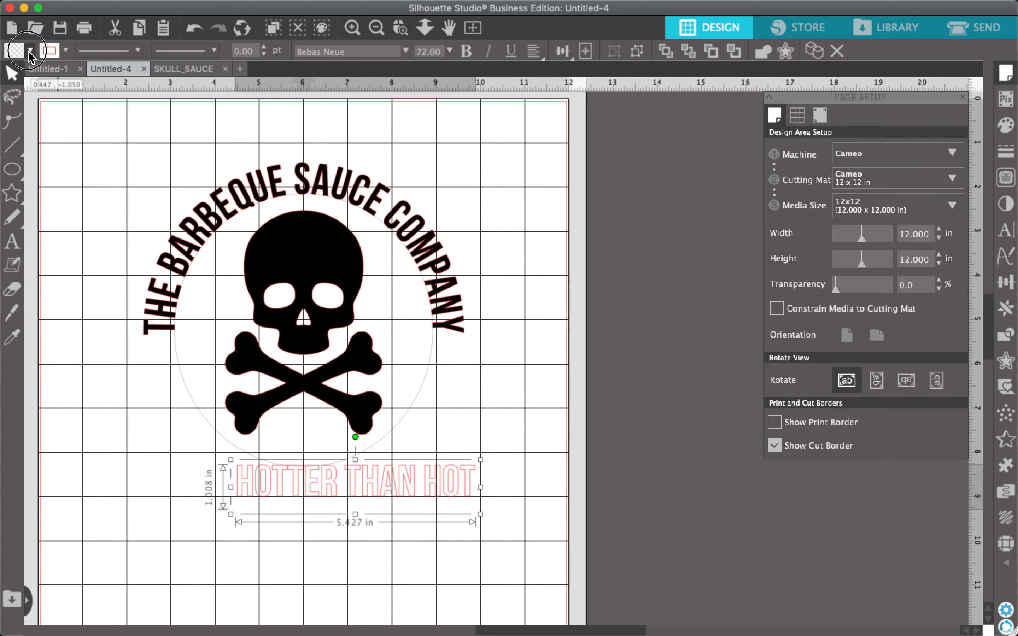
pyautogui.click(30, 51)
pyautogui.click(9, 70)
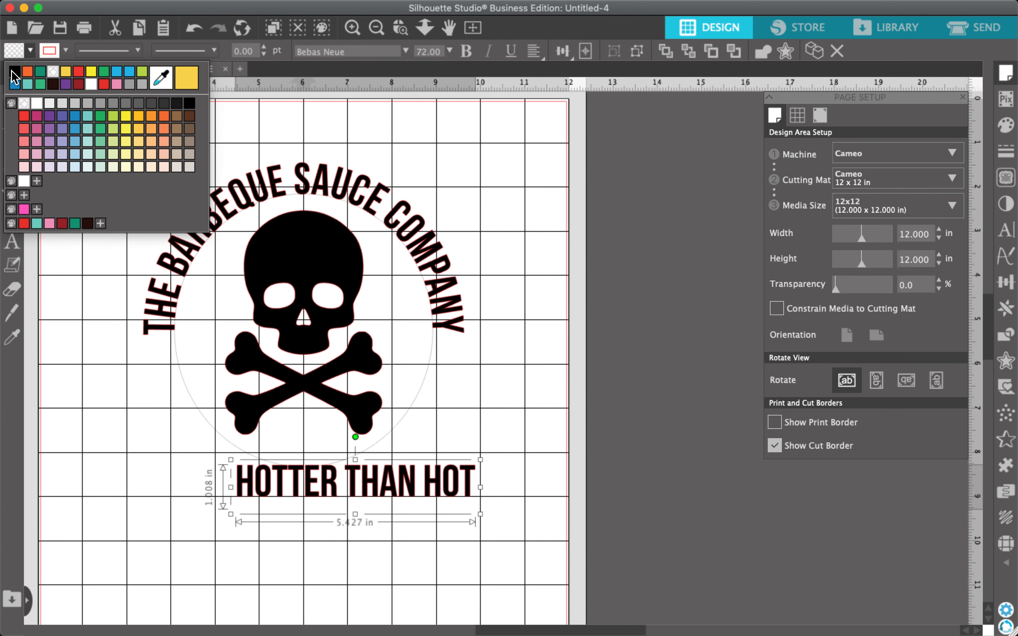
# - Attach the "HOTTER THAN HOT" text to the lower part of the ellipse as its path, starting at the ellipse's lower left
pyautogui.doubleClick(258, 484)
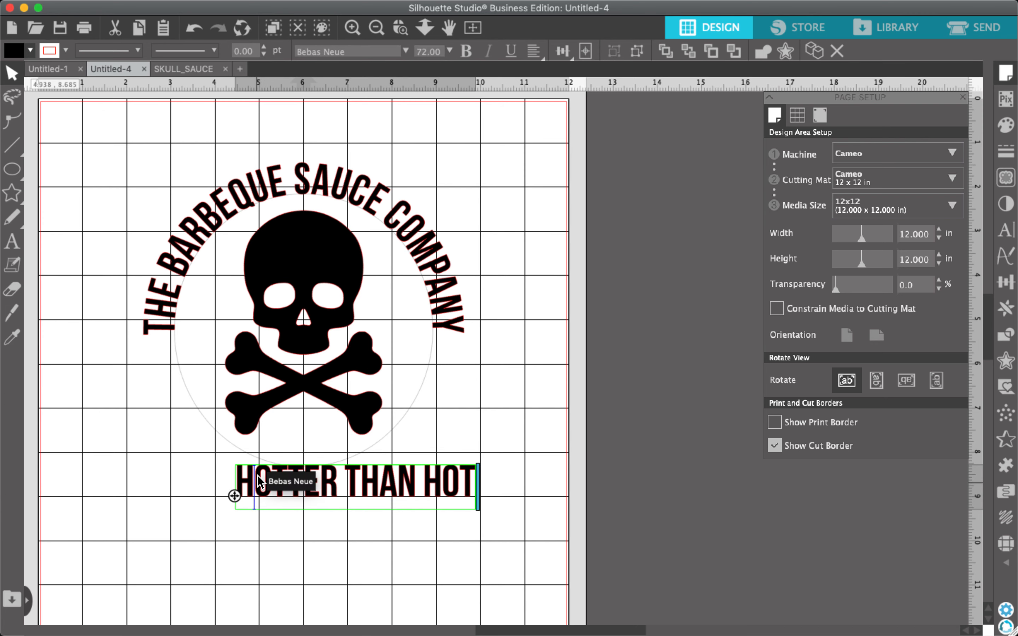
pyautogui.scroll(5, 262, 438)
pyautogui.scroll(3, 263, 438)
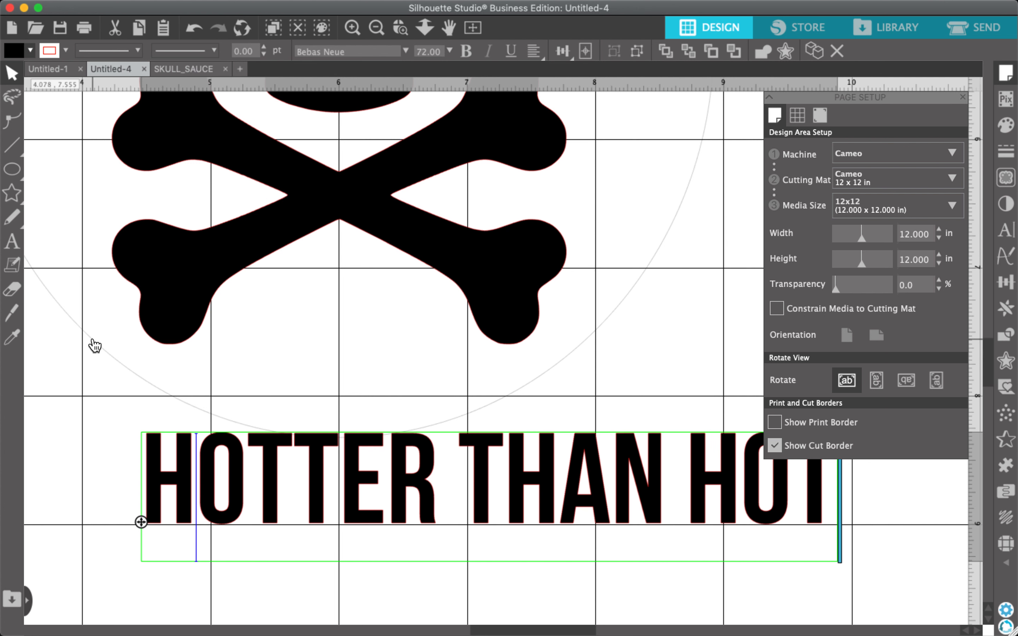
pyautogui.click(170, 494)
pyautogui.moveTo(173, 499); pyautogui.dragTo(78, 305)
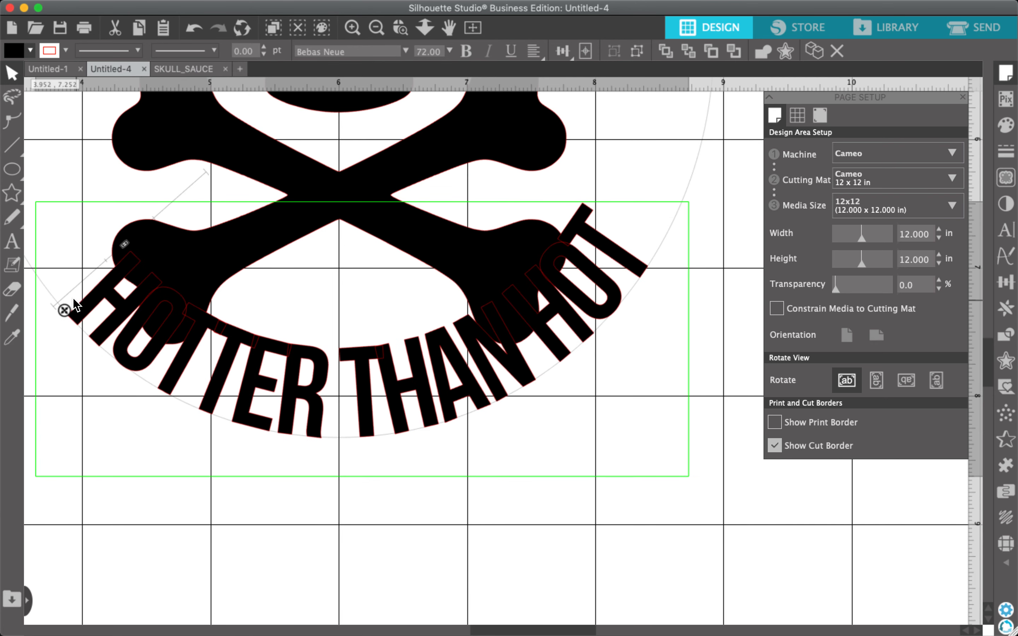
pyautogui.moveTo(67, 347)
pyautogui.mouseDown()
pyautogui.moveTo(79, 472)
pyautogui.moveTo(210, 404)
pyautogui.moveTo(261, 301)
pyautogui.moveTo(214, 399)
pyautogui.moveTo(163, 398)
pyautogui.moveTo(84, 345)
pyautogui.mouseUp()
# - Offset the "HOTTER THAN HOT" text from its path so the letters sit just outside the ellipse, clear of the crossbones
pyautogui.scroll(-5, 52, 300)
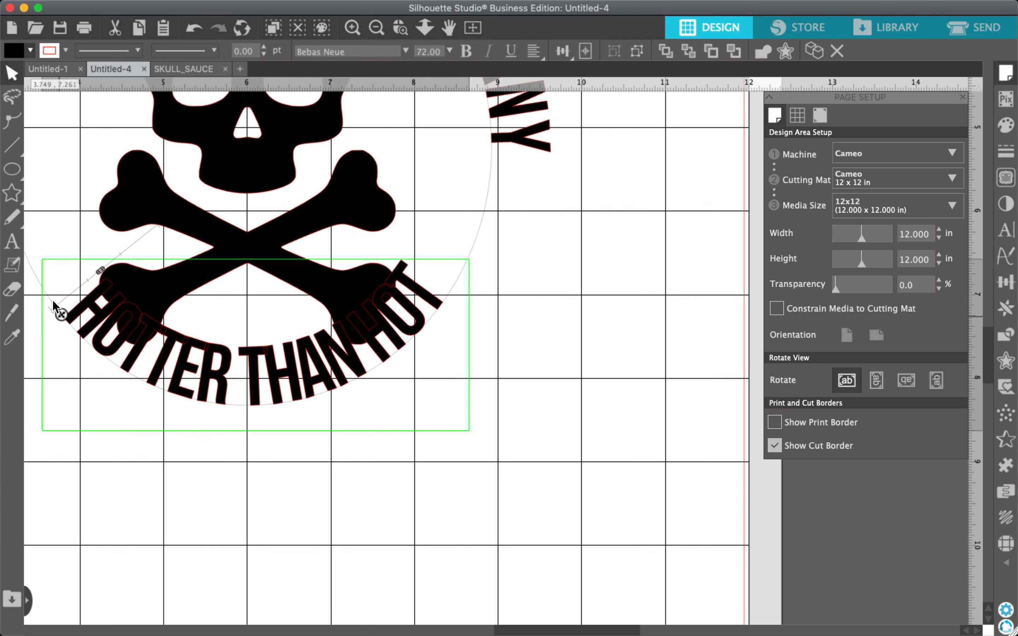
pyautogui.hscroll(-5, 187, 343)
pyautogui.hscroll(-2, 187, 345)
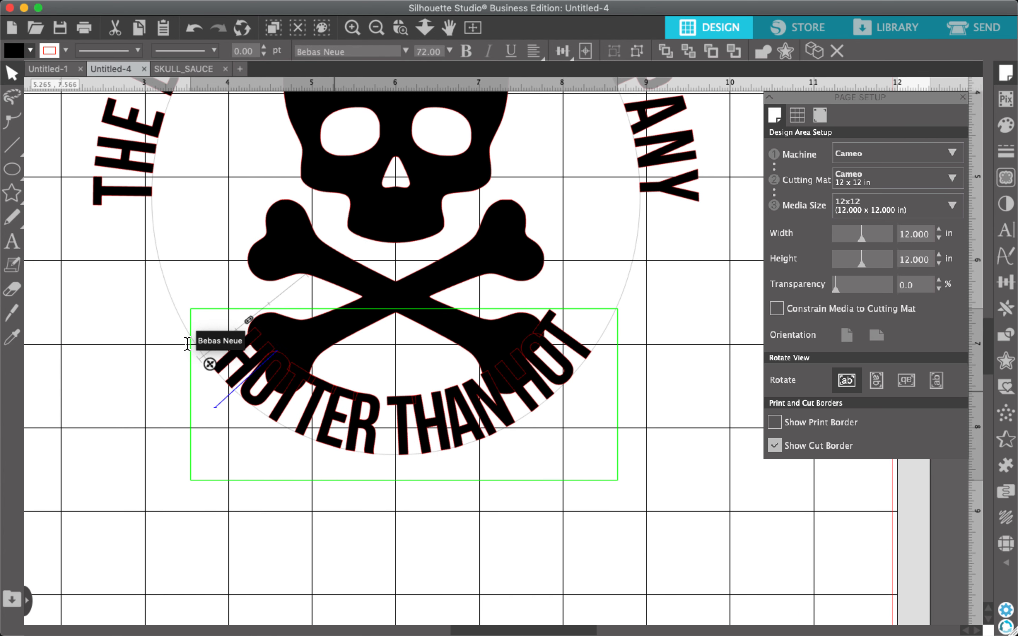
pyautogui.scroll(-5, 188, 345)
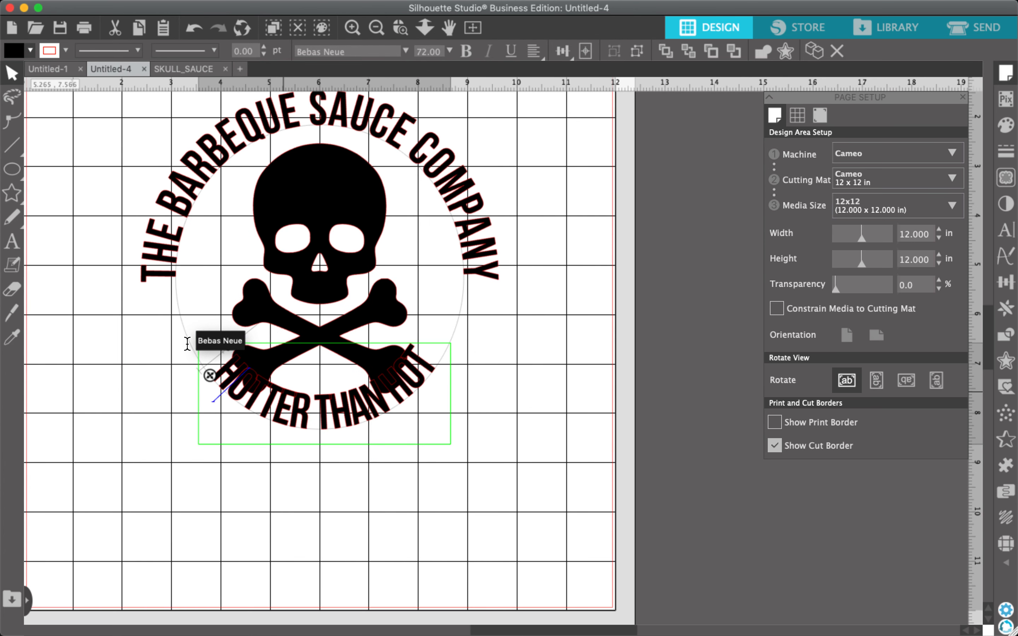
pyautogui.scroll(6, 187, 344)
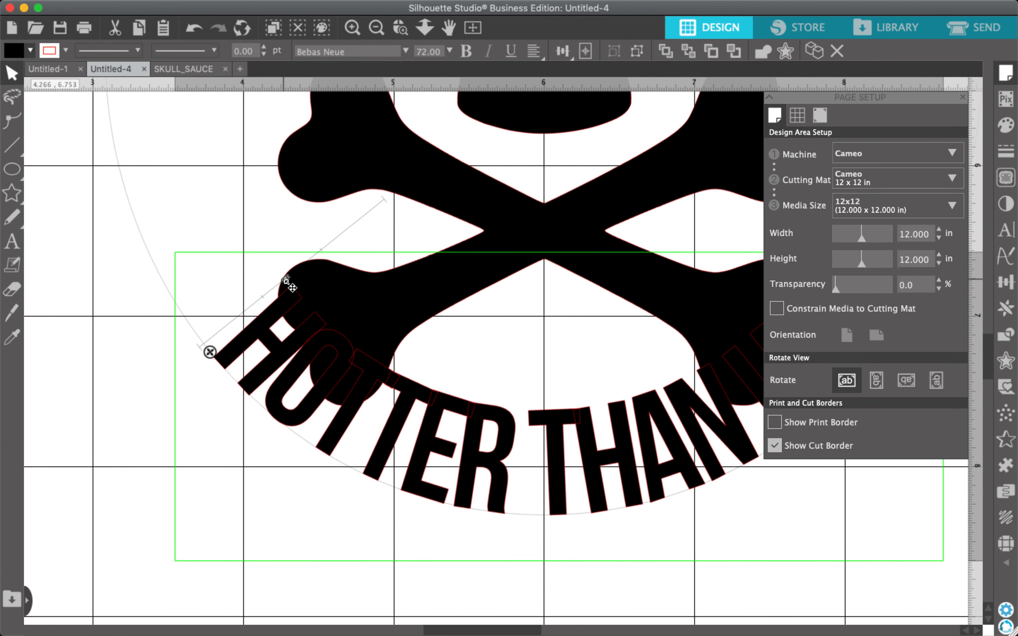
pyautogui.moveTo(287, 281); pyautogui.dragTo(204, 352)
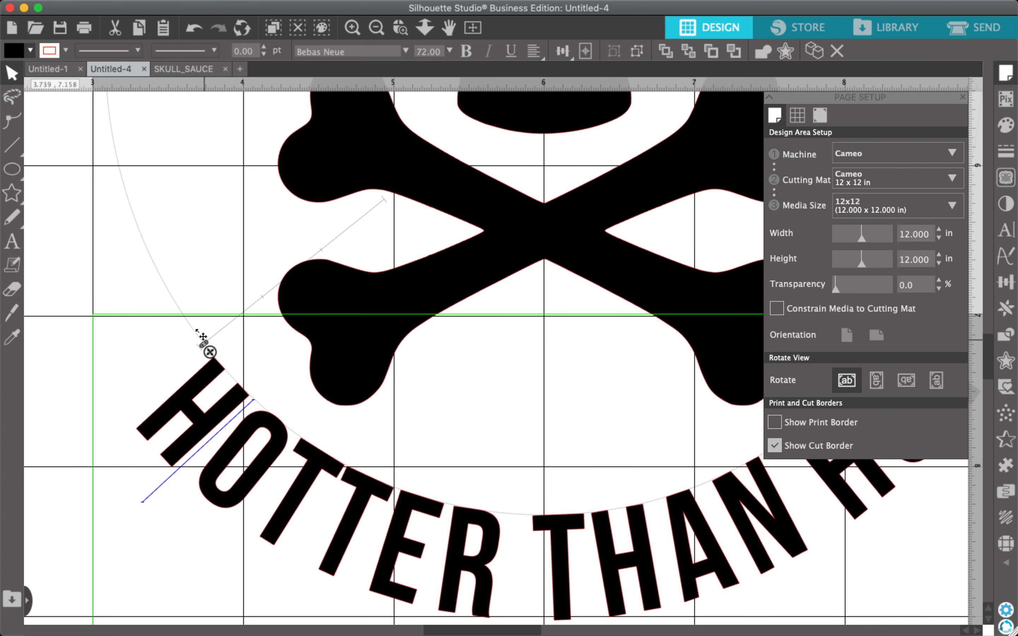
# - Examine the whole design with both curved texts around the skull and crossbones
pyautogui.scroll(-3, 496, 400)
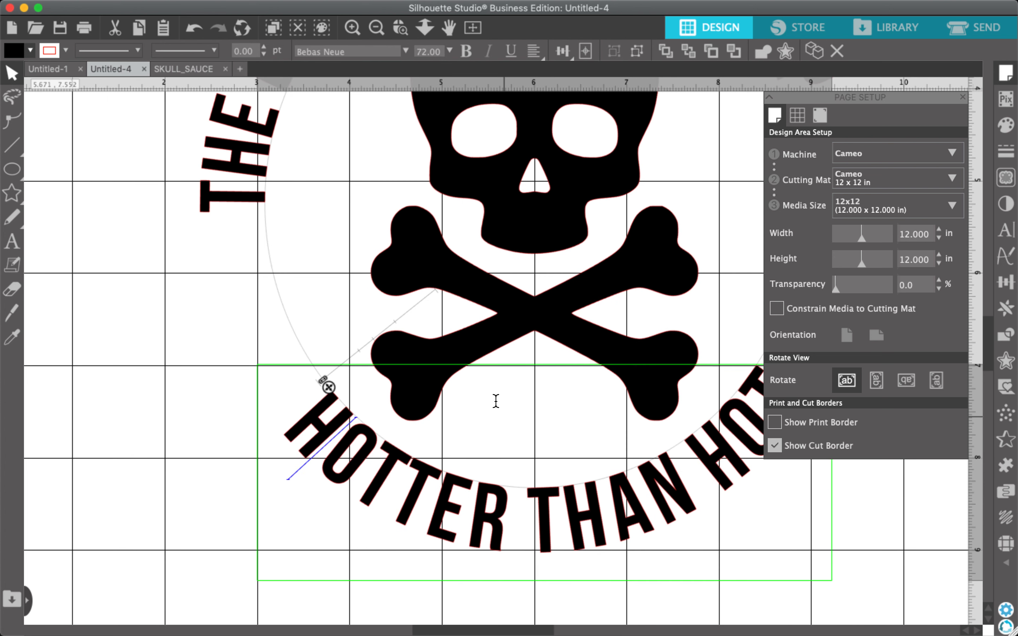
pyautogui.scroll(-2, 496, 402)
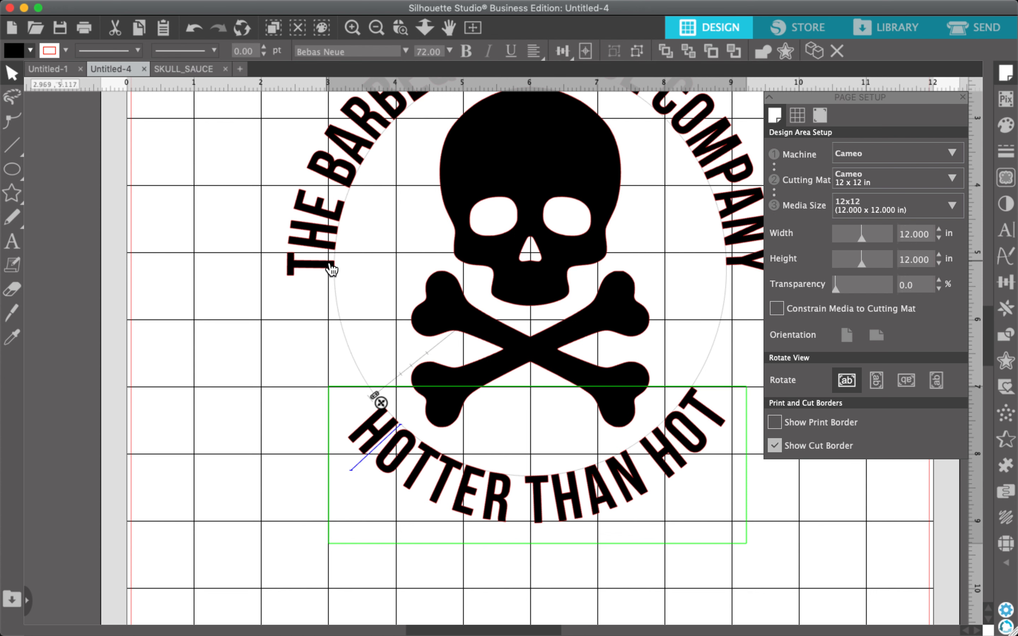
pyautogui.hscroll(4, 330, 230)
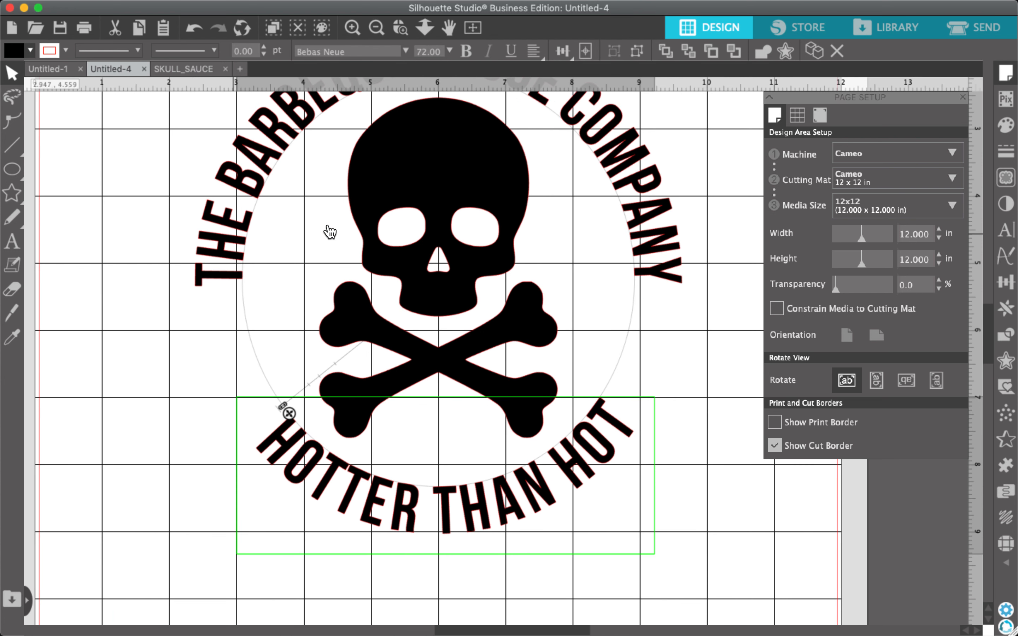
pyautogui.scroll(3, 329, 230)
pyautogui.hscroll(1, 329, 230)
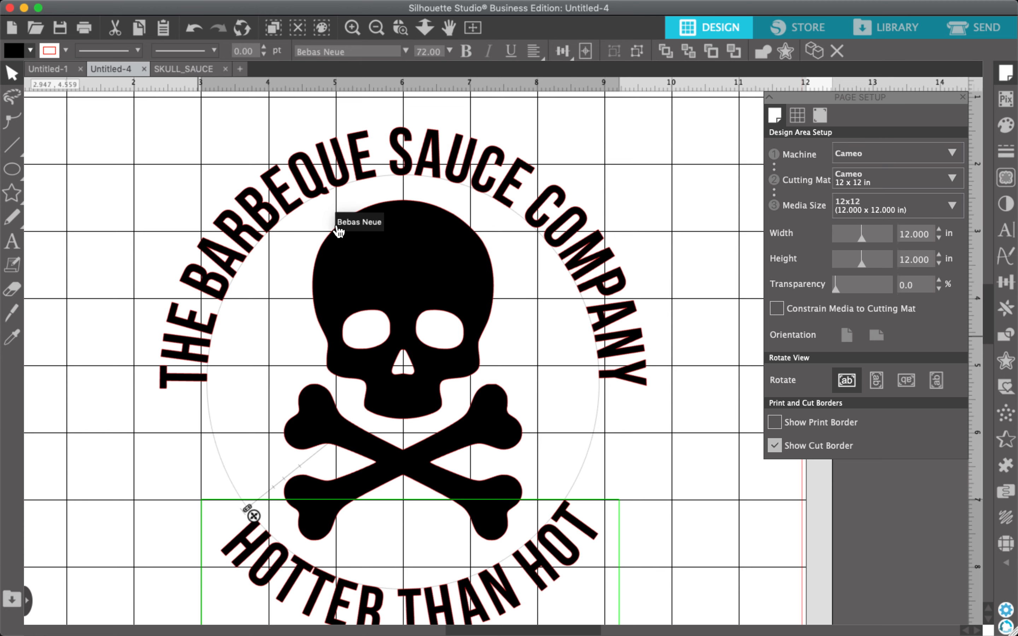
pyautogui.scroll(-3, 408, 258)
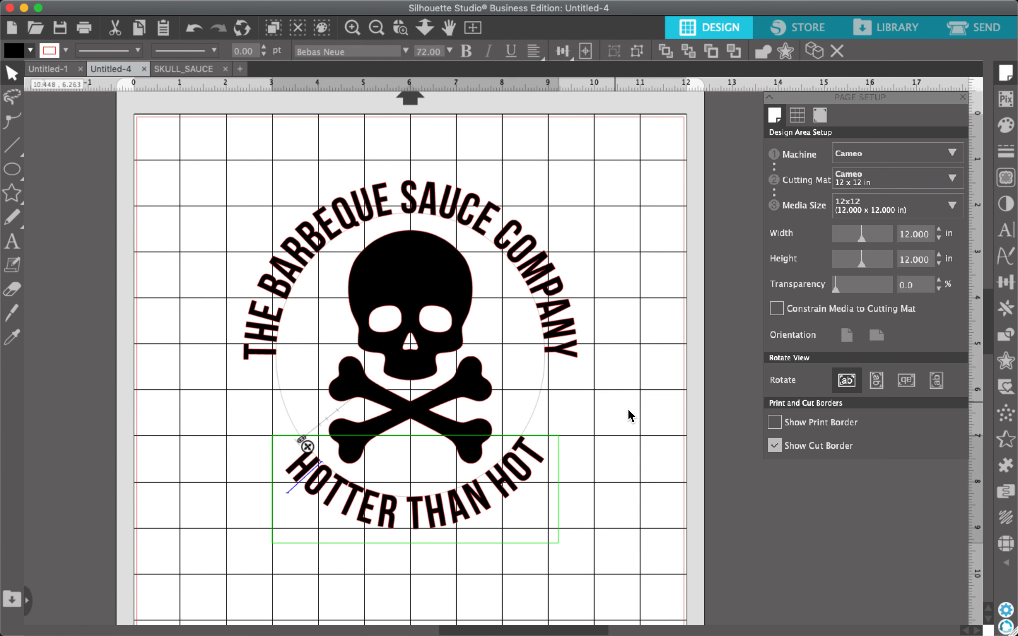
pyautogui.click(633, 417)
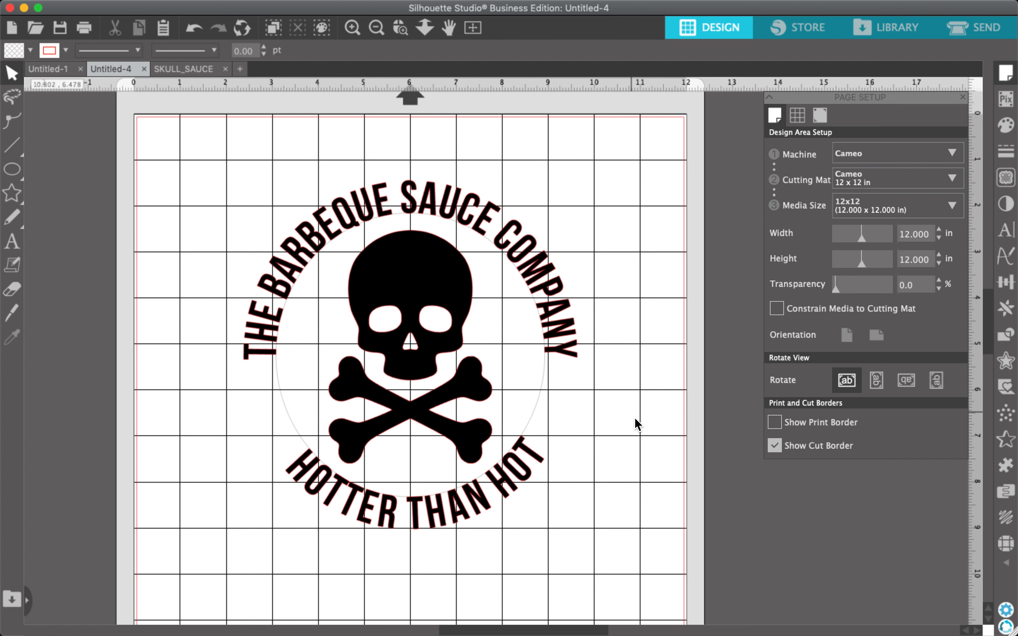
# - Shrink the ellipse carrying both texts to about 5.47 × 5.94 in so the lettering sits closer around the skull
pyautogui.click(479, 209)
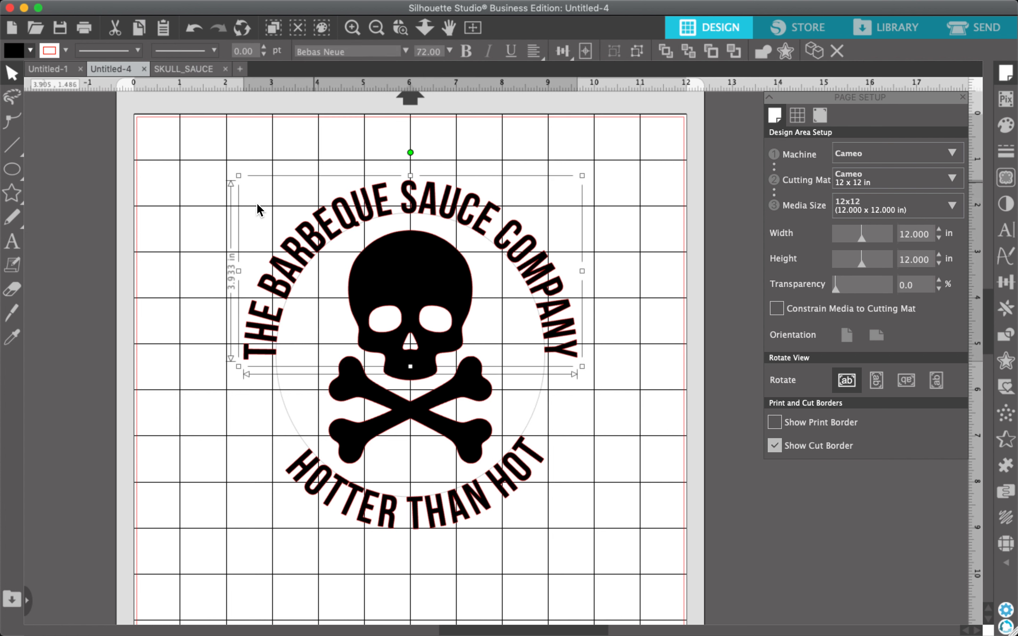
pyautogui.click(175, 370)
pyautogui.click(286, 411)
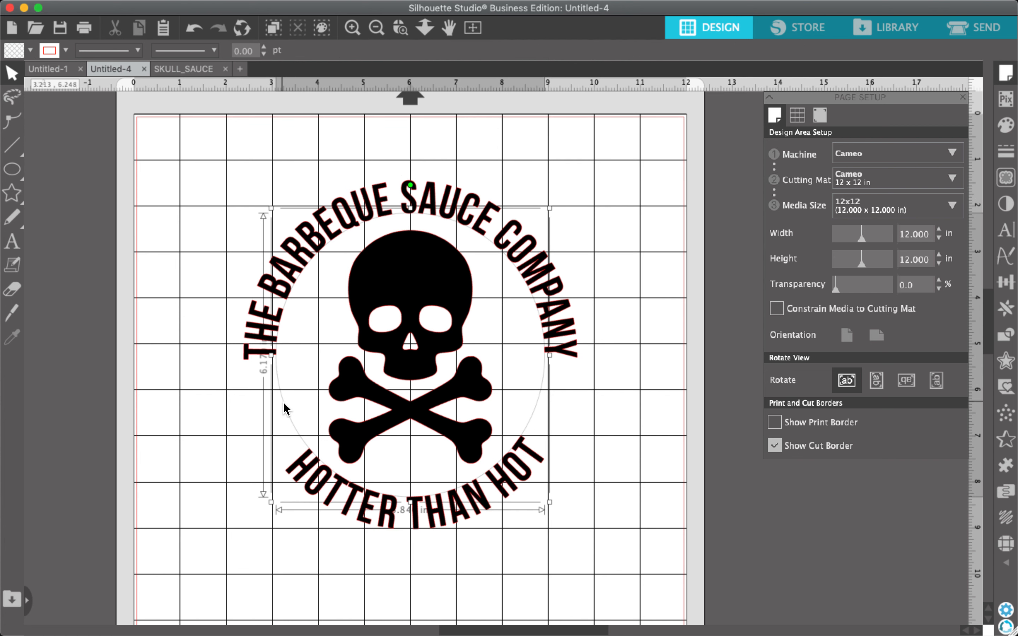
pyautogui.moveTo(412, 210); pyautogui.dragTo(411, 216)
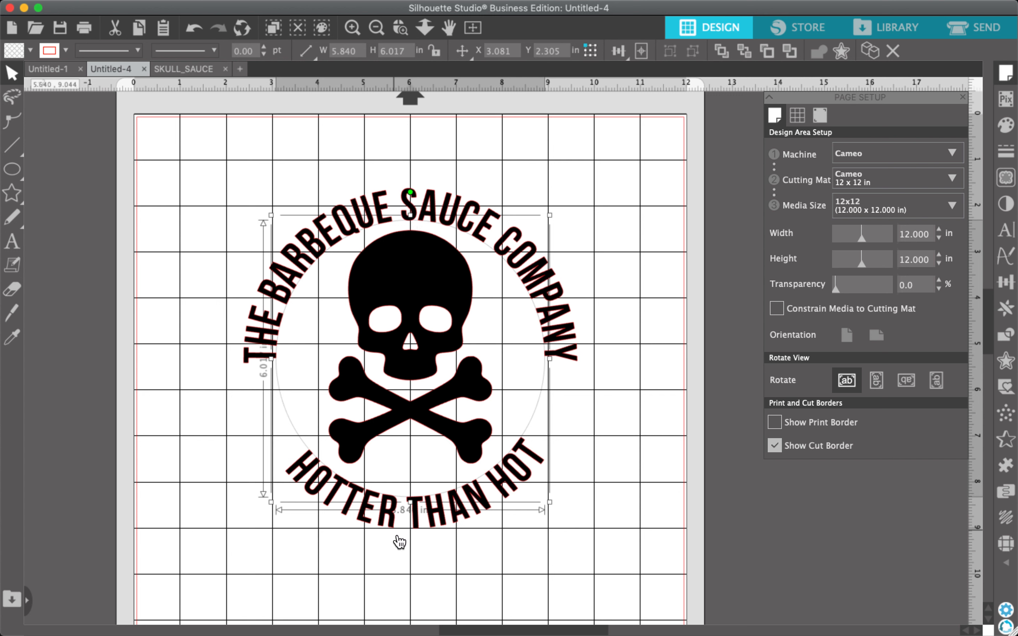
pyautogui.moveTo(411, 505)
pyautogui.mouseDown()
pyautogui.moveTo(411, 589)
pyautogui.moveTo(412, 500)
pyautogui.mouseUp()
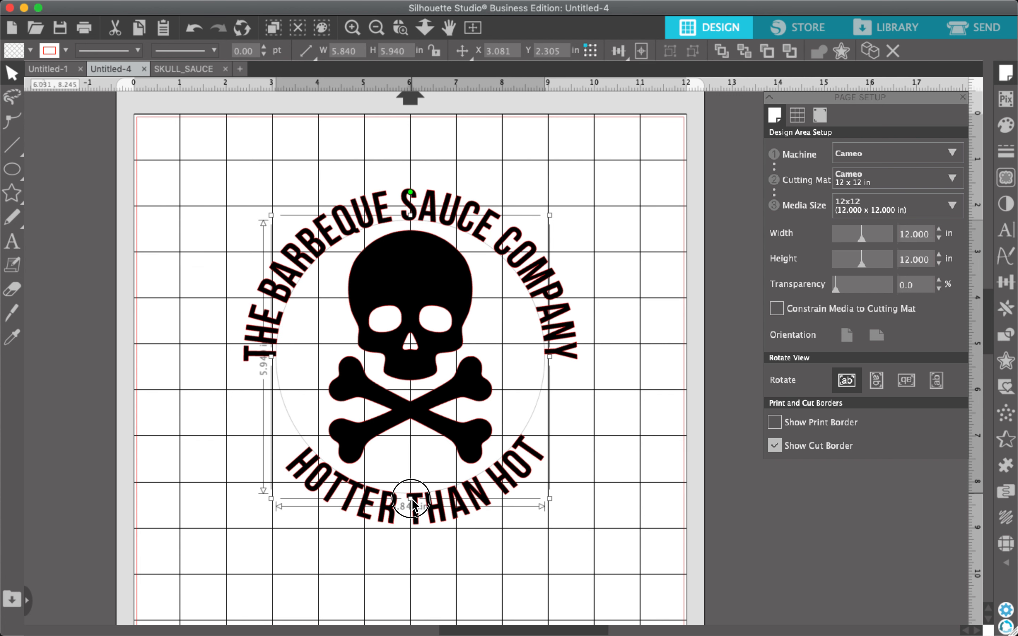
pyautogui.moveTo(554, 360); pyautogui.dragTo(542, 359)
pyautogui.moveTo(271, 358); pyautogui.dragTo(276, 359)
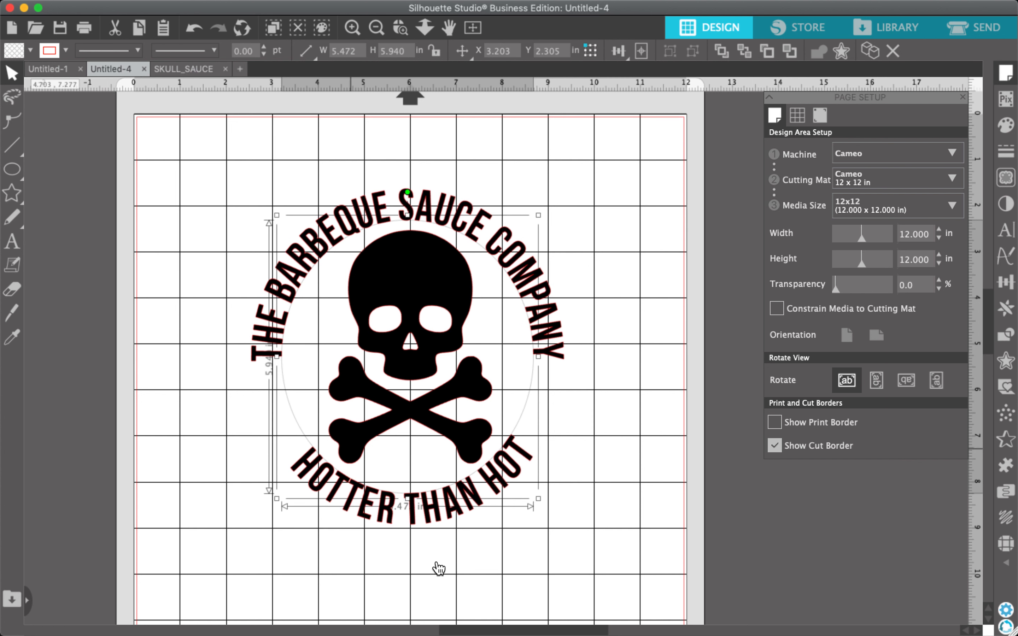
pyautogui.click(596, 531)
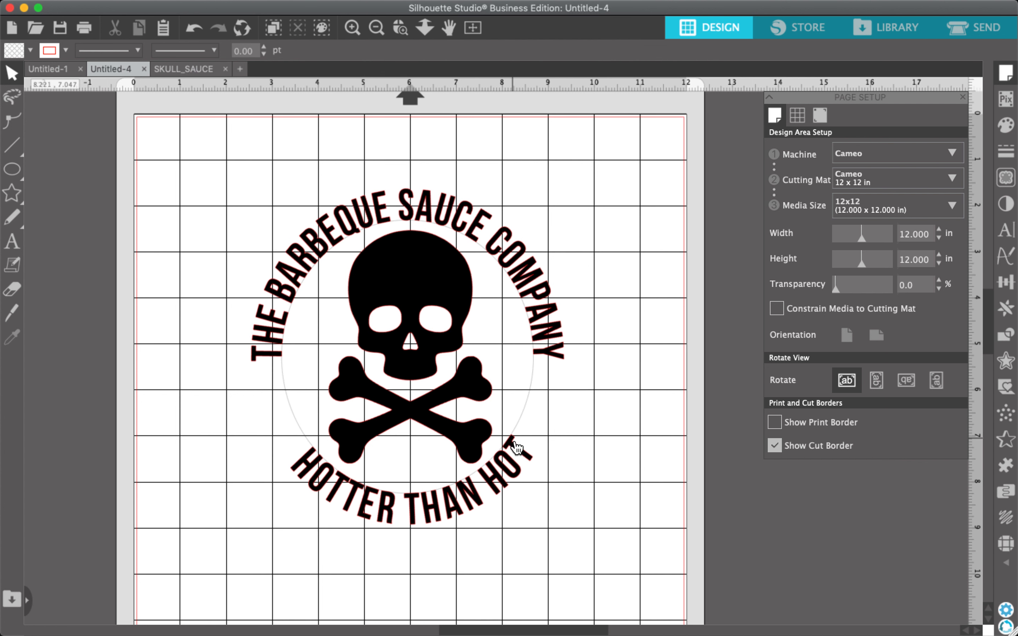
# - Slide the "HOTTER THAN HOT" text slightly back along the ellipse to centre it beneath the crossbones
pyautogui.click(333, 463)
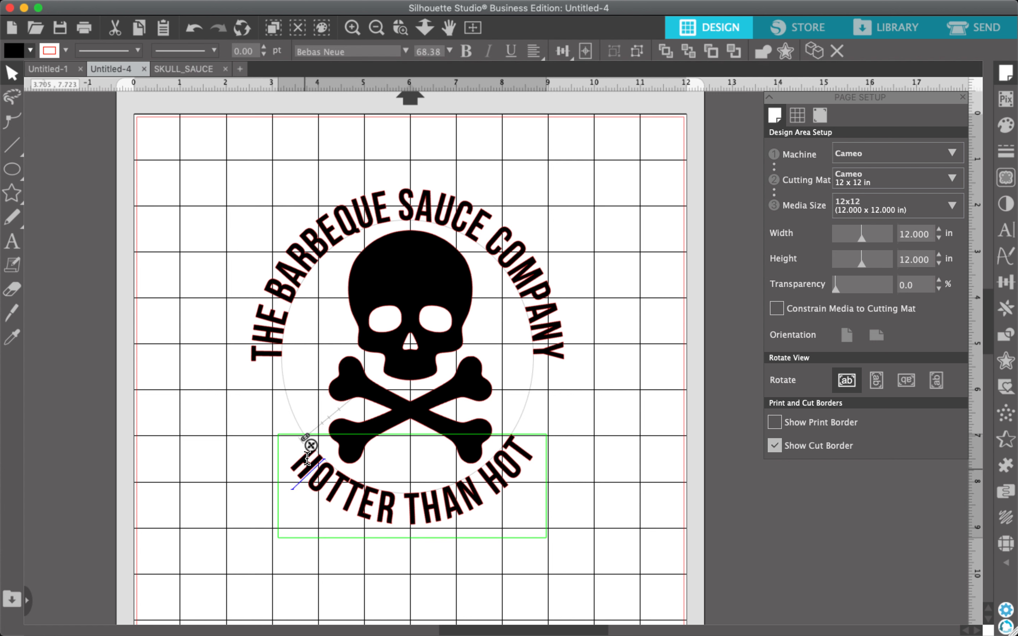
pyautogui.click(312, 448)
pyautogui.moveTo(312, 447); pyautogui.dragTo(306, 440)
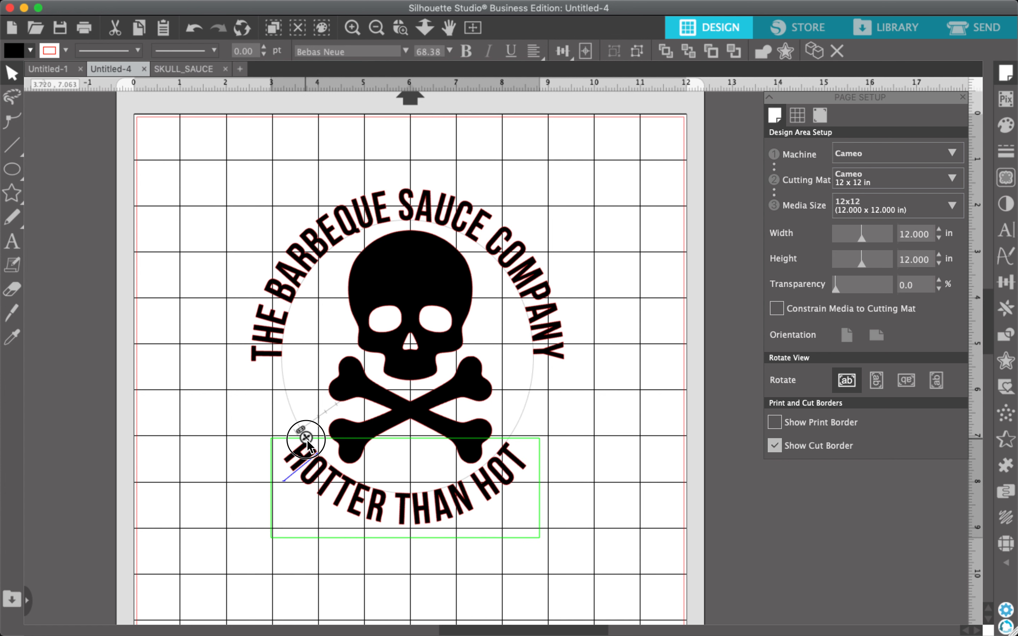
pyautogui.click(635, 449)
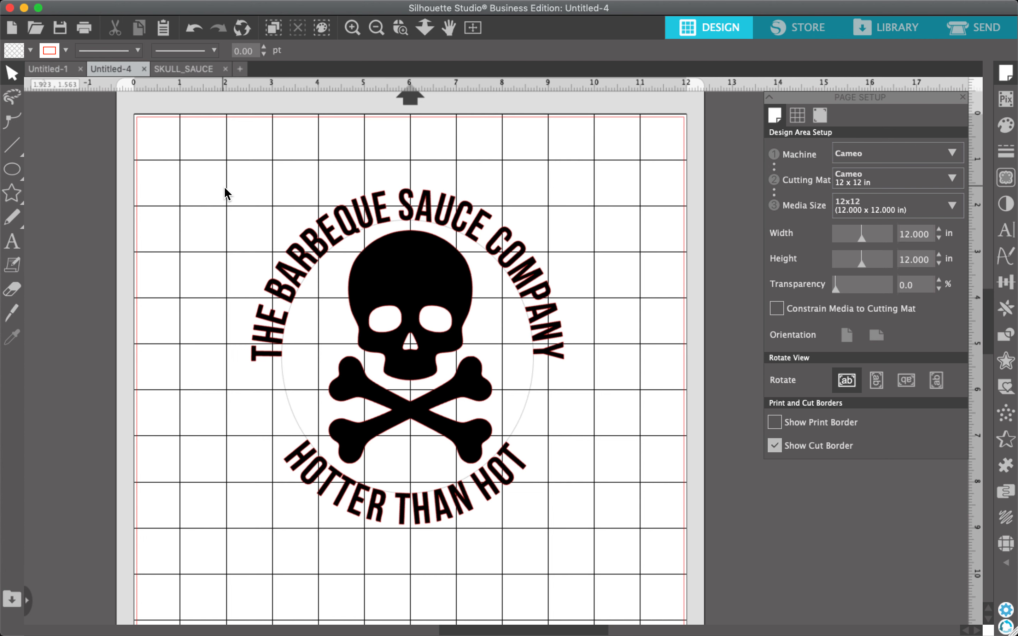
# - Draw a rectangle about 5.73 × 5.76 in beside the logo, mostly off the right edge of the cutting mat
pyautogui.scroll(-5, 224, 187)
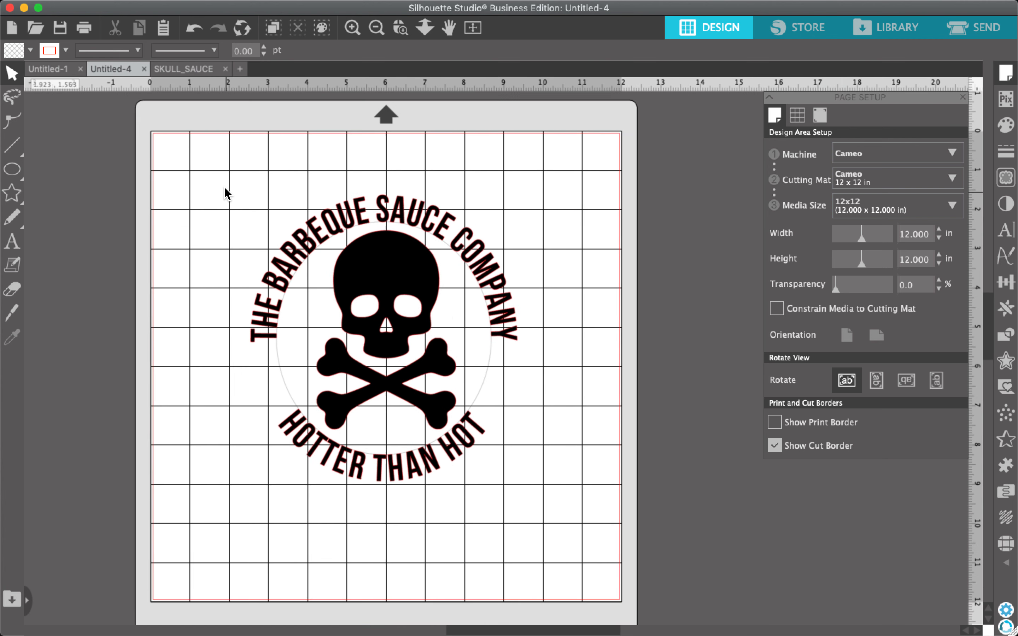
pyautogui.scroll(5, 224, 187)
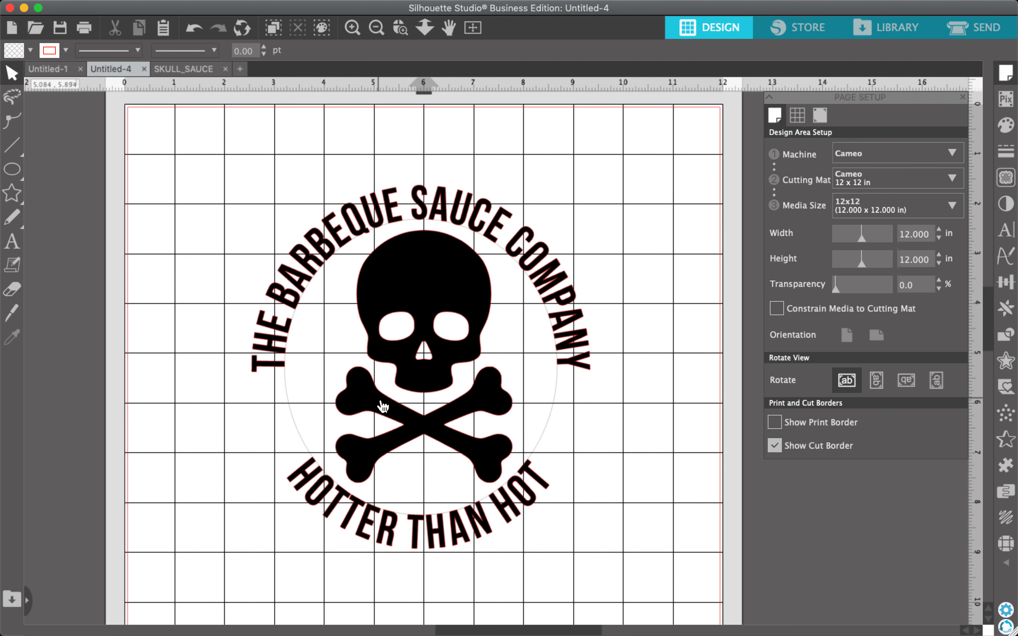
pyautogui.hscroll(10, 383, 406)
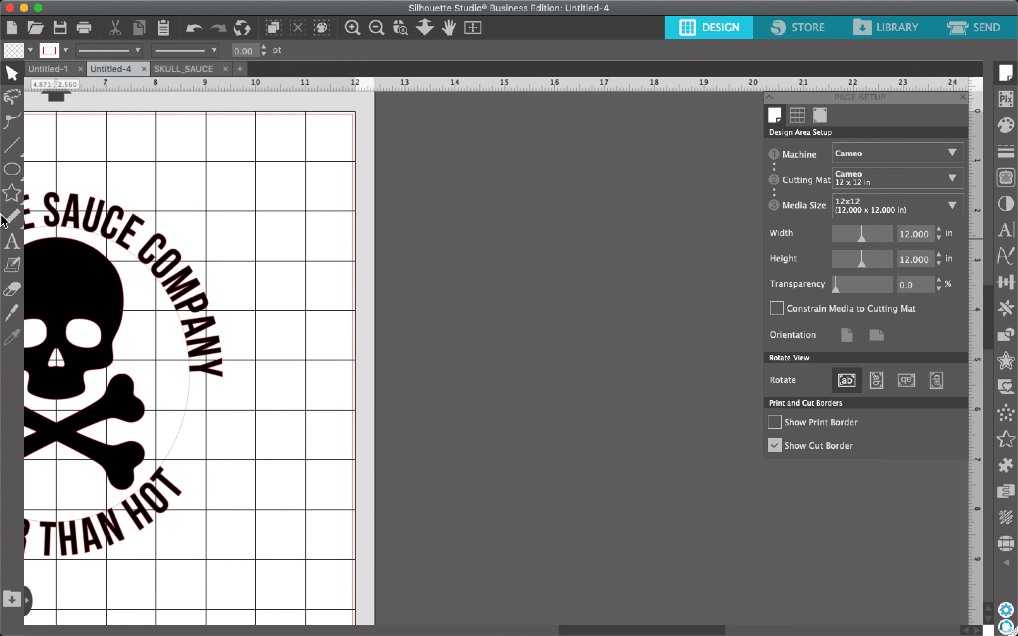
pyautogui.click(12, 169)
pyautogui.click(44, 181)
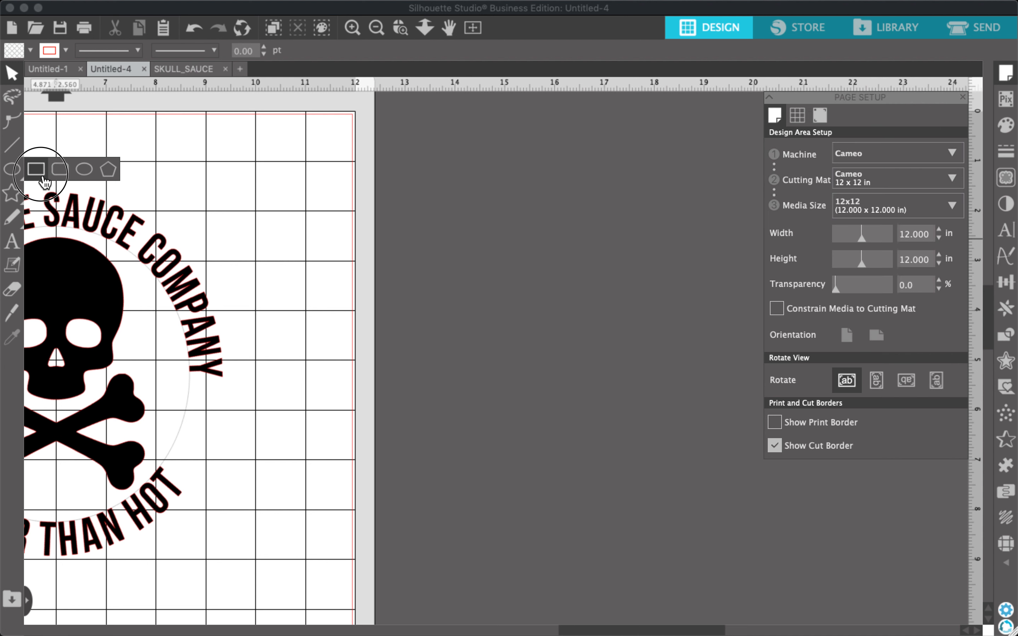
pyautogui.moveTo(347, 227); pyautogui.dragTo(634, 520)
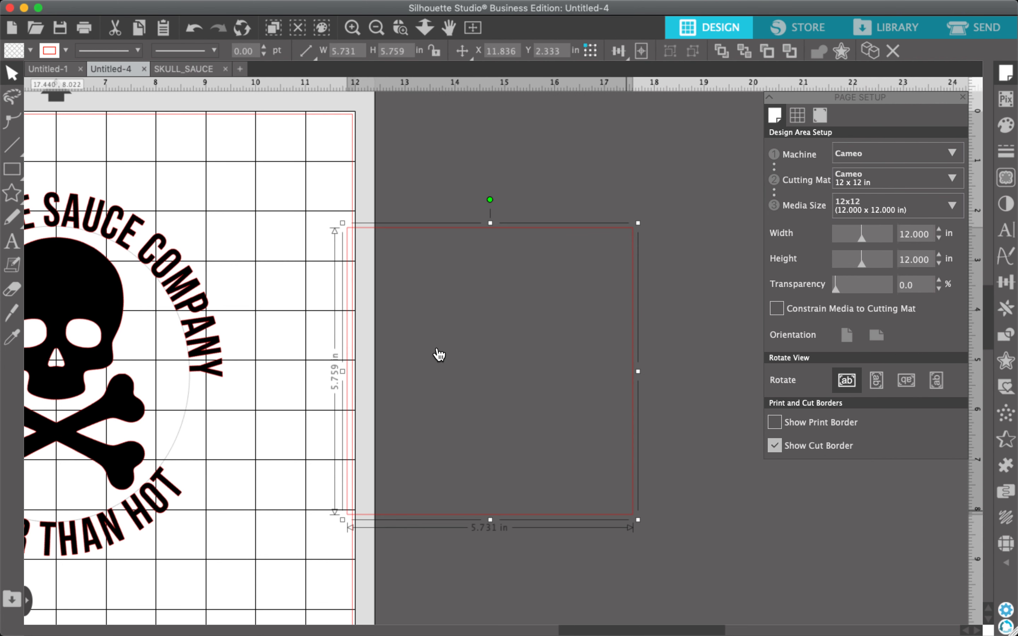
# - Fill the new rectangle beside the logo with red
pyautogui.click(30, 51)
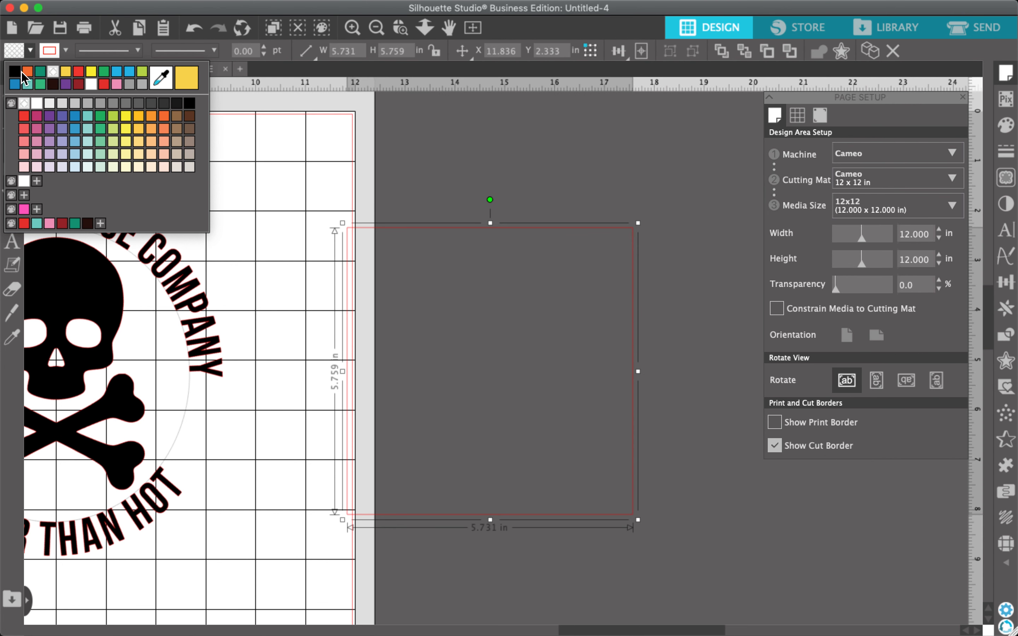
pyautogui.click(79, 71)
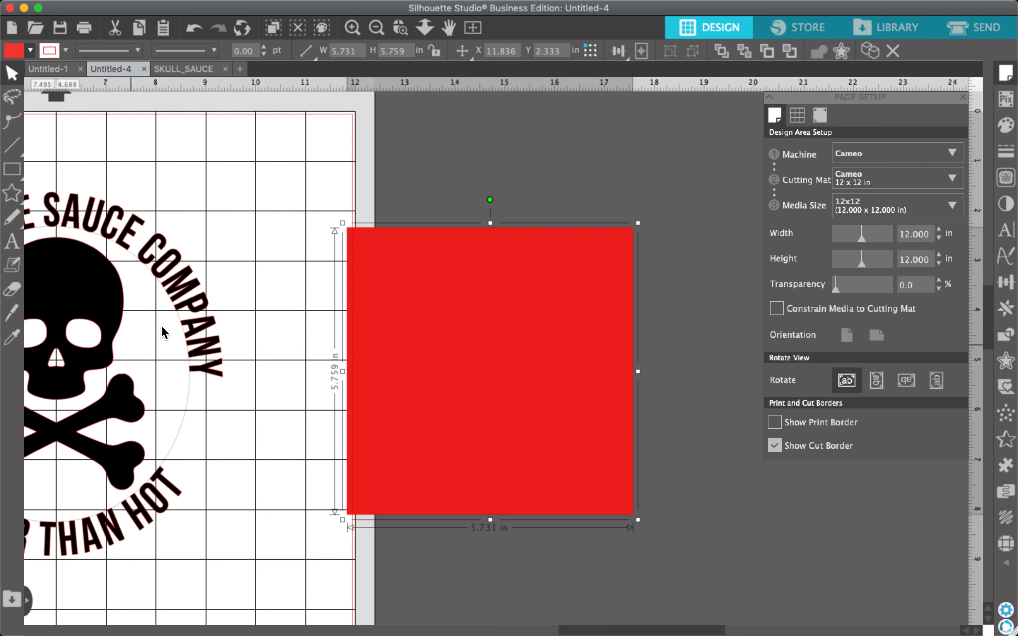
# - Copy the arched "THE BARBEQUE SAUCE COMPANY" text and wrap the copy around the red rectangle, starting near its upper right corner
pyautogui.click(182, 306)
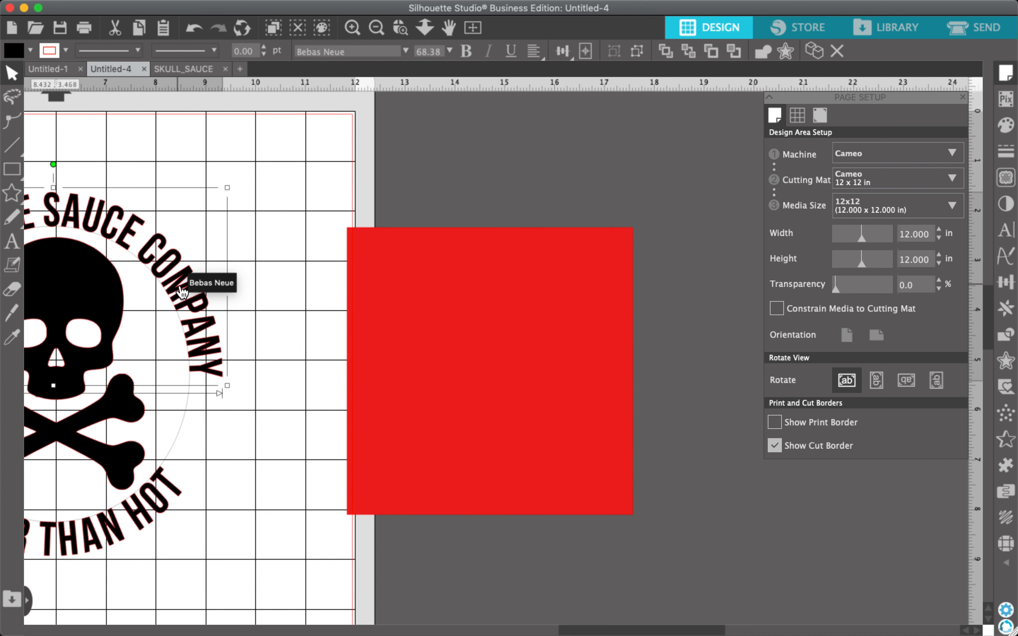
pyautogui.moveTo(179, 286); pyautogui.dragTo(627, 182)
pyautogui.doubleClick(299, 166)
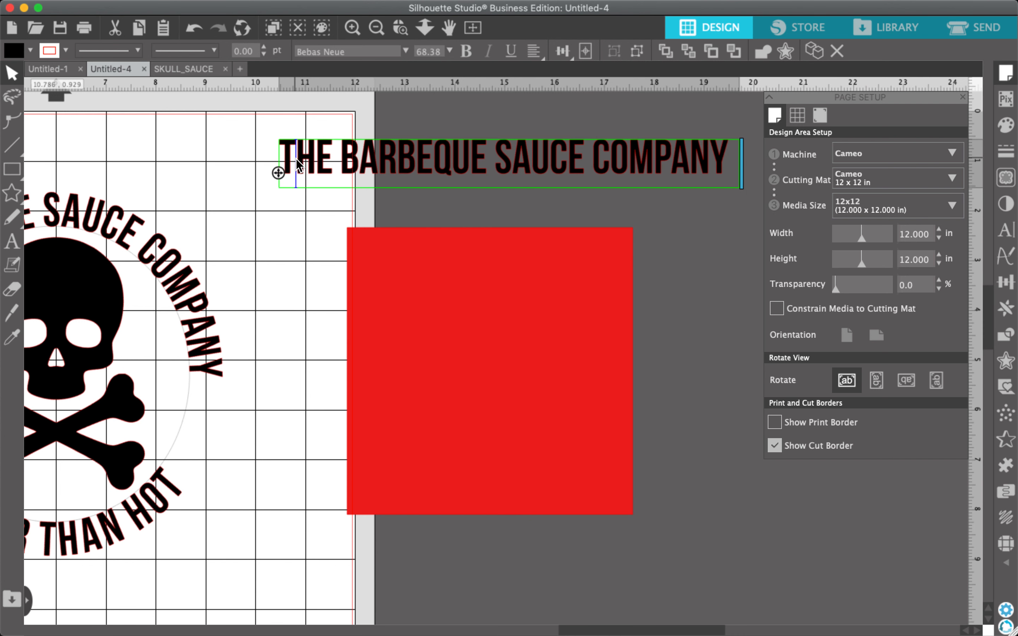
pyautogui.moveTo(278, 174); pyautogui.dragTo(567, 242)
# - Enlarge the red rectangle to about 6.06 × 6.09 in and shorten its wrapped text to "THE BARBEQUE SAUCE CO"
pyautogui.click(447, 454)
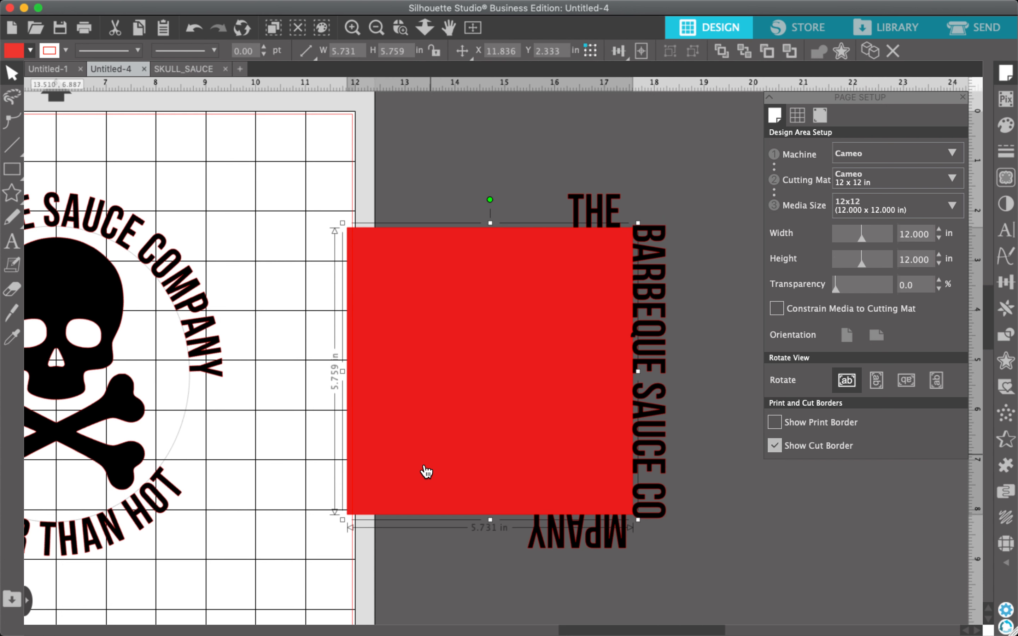
pyautogui.moveTo(344, 521); pyautogui.dragTo(326, 541)
pyautogui.click(531, 561)
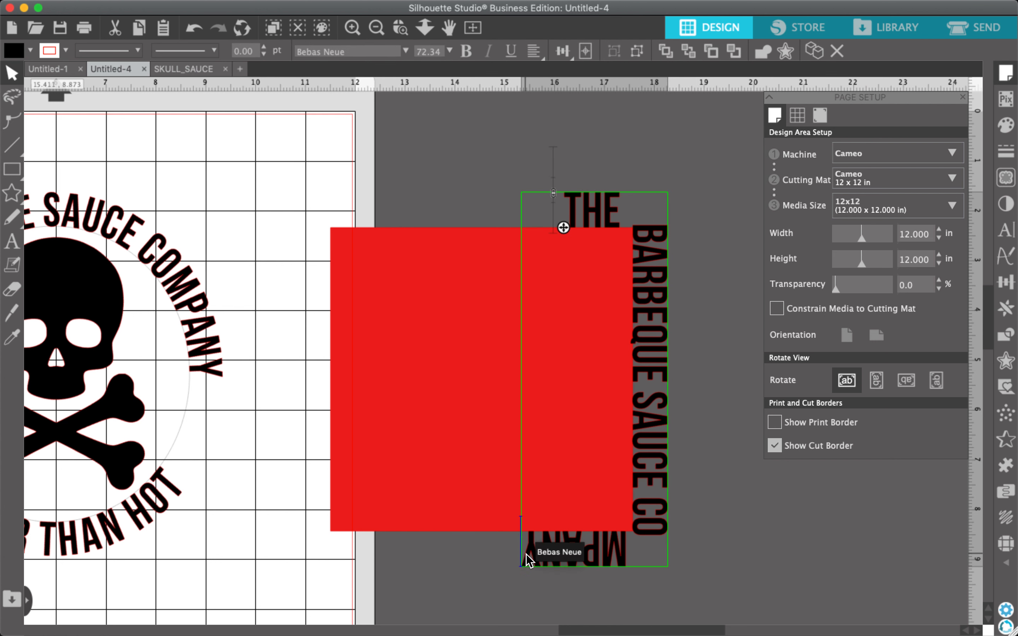
pyautogui.press('BackSpace')
pyautogui.press('BackSpace')
pyautogui.press('BackSpace')
pyautogui.press('BackSpace')
pyautogui.press('BackSpace')
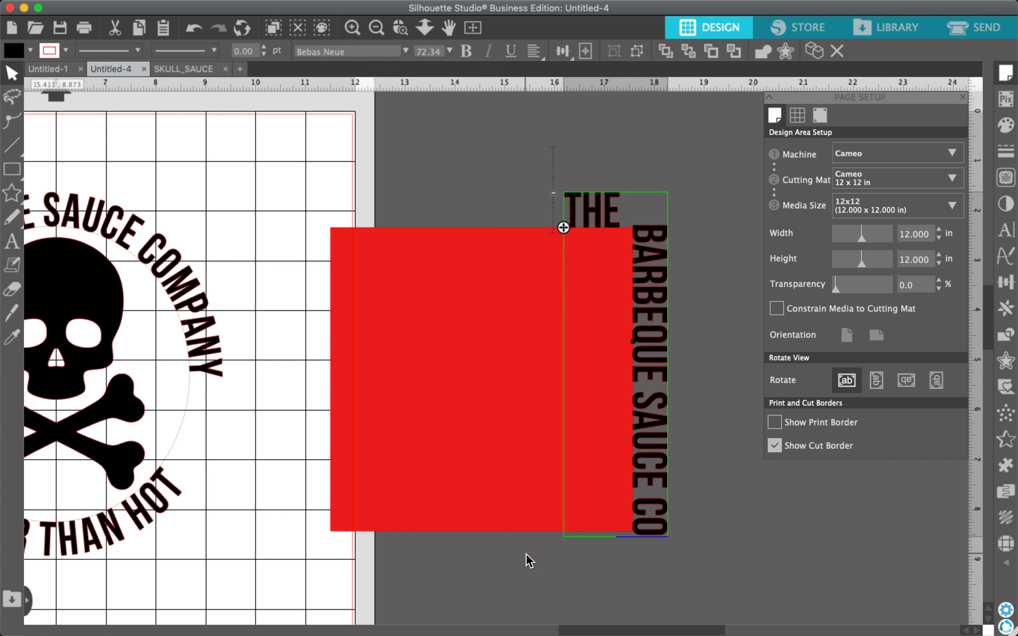
pyautogui.click(673, 556)
# - Enlarge the red rectangle with its wrapped text further, to about 6.46 × 6.49 in
pyautogui.click(501, 444)
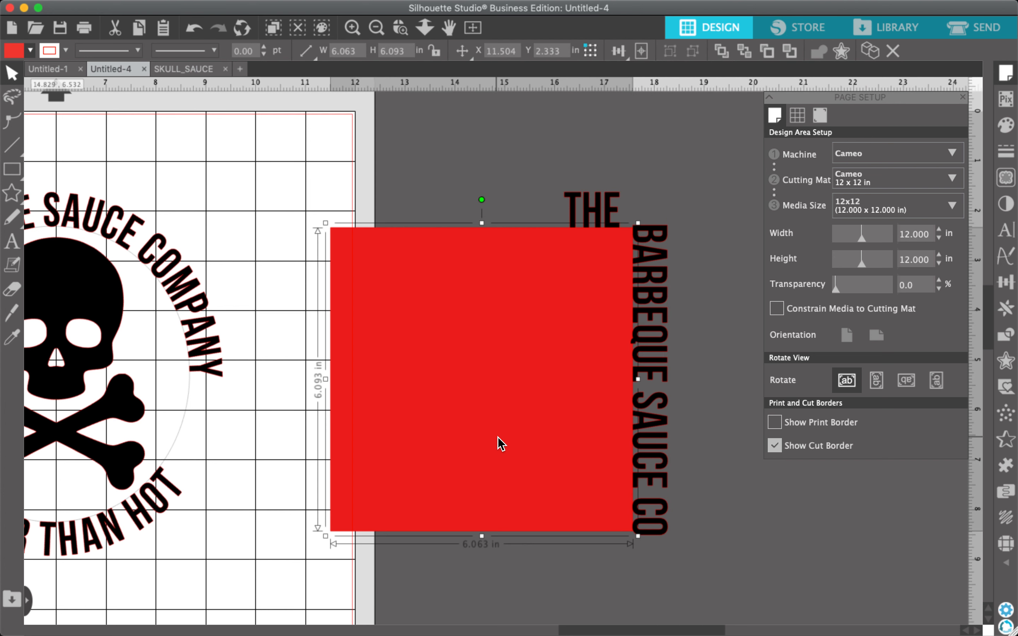
pyautogui.doubleClick(500, 444)
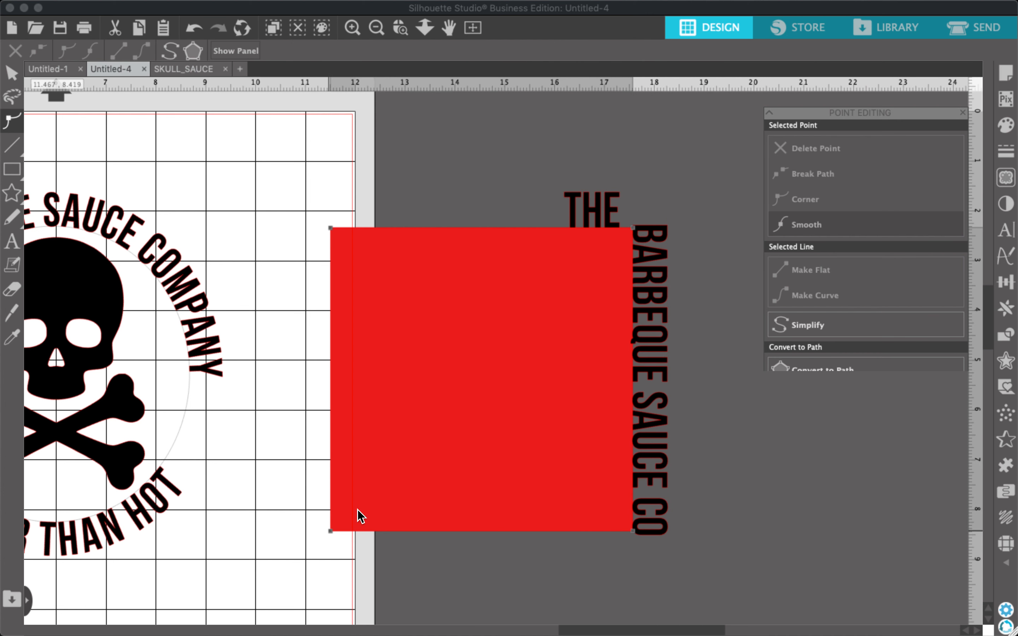
pyautogui.click(302, 499)
pyautogui.click(386, 488)
pyautogui.moveTo(323, 540); pyautogui.dragTo(309, 562)
pyautogui.click(699, 492)
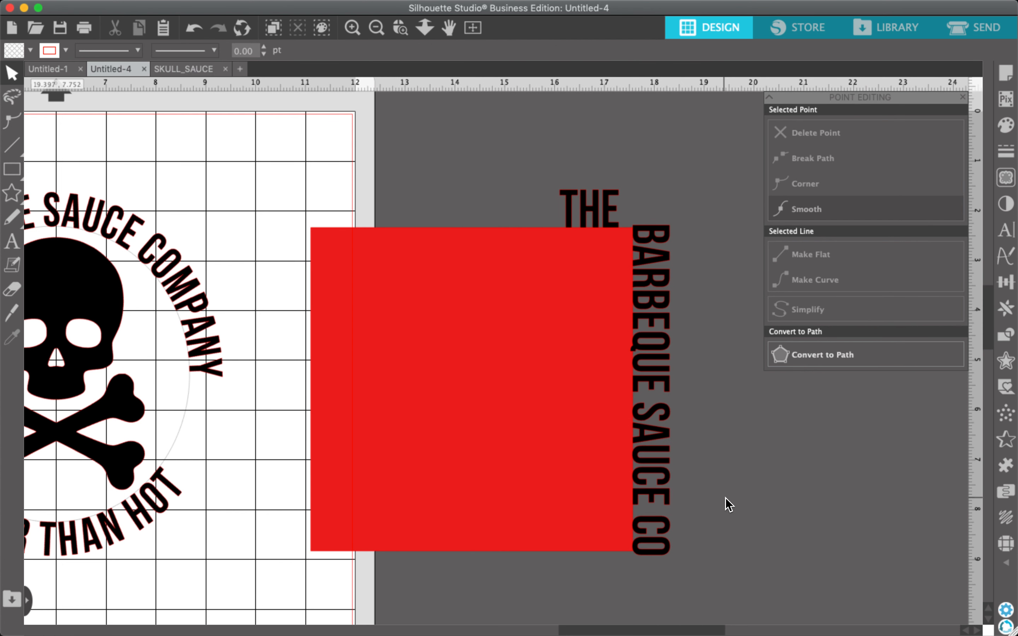
# - Place a copy of the skull and crossbones in the middle of the red rectangle
pyautogui.click(104, 297)
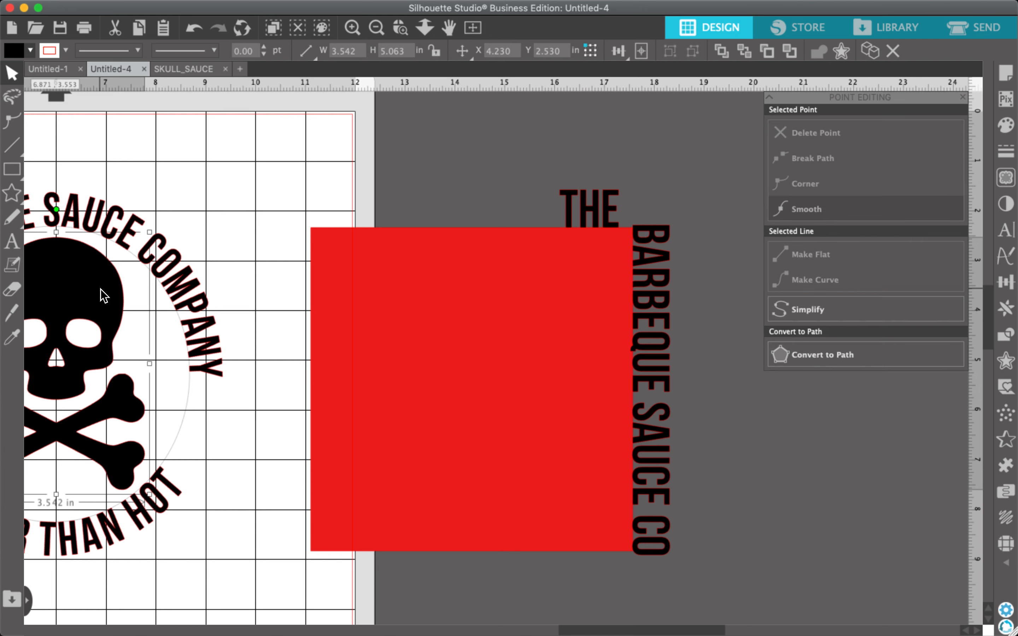
pyautogui.moveTo(105, 297); pyautogui.dragTo(525, 312)
pyautogui.click(801, 383)
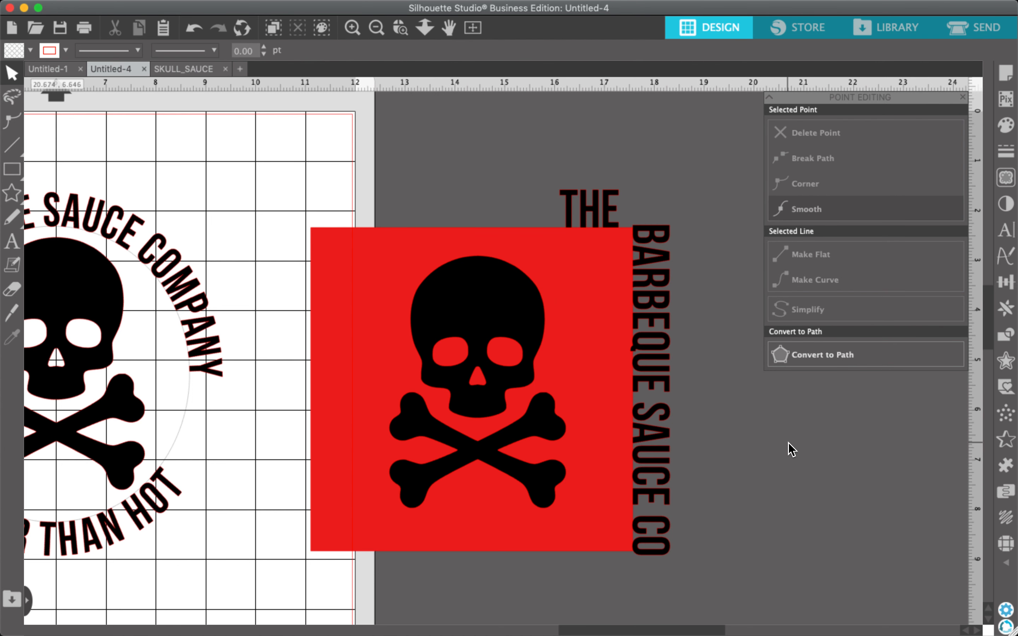
# - Examine the red rectangle design beside the round skull logo to compare how the text follows each shape
pyautogui.scroll(-3, 791, 449)
pyautogui.click(644, 274)
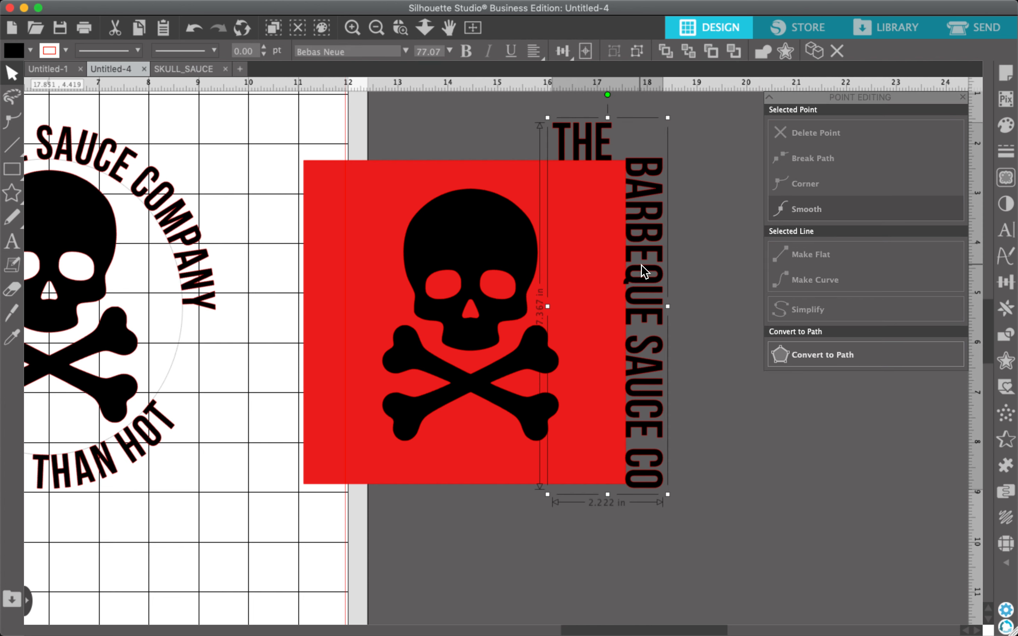
pyautogui.moveTo(461, 131); pyautogui.dragTo(662, 195)
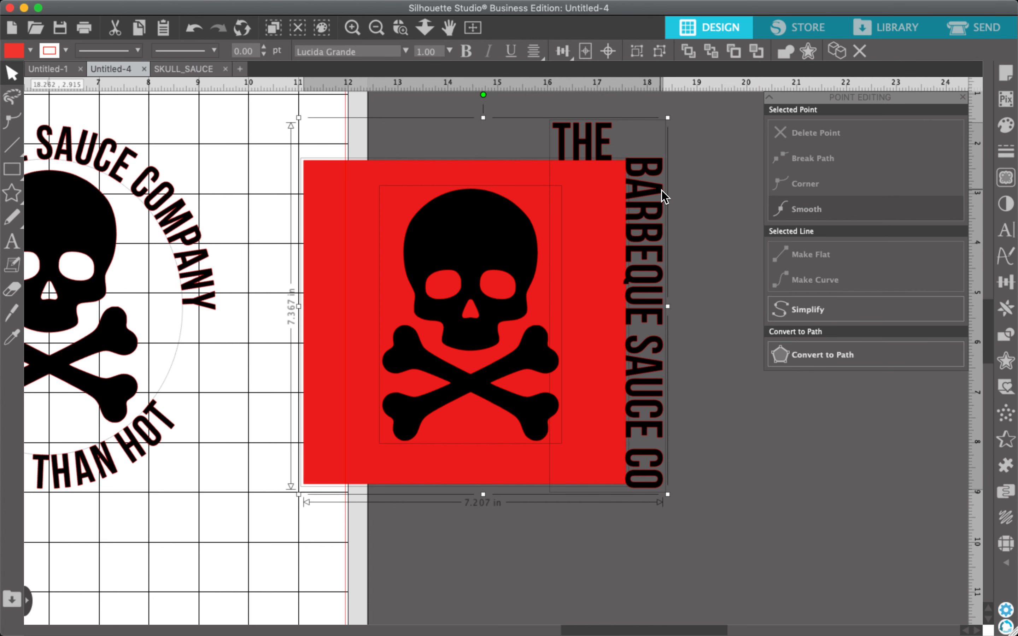
pyautogui.hscroll(-5, 376, 274)
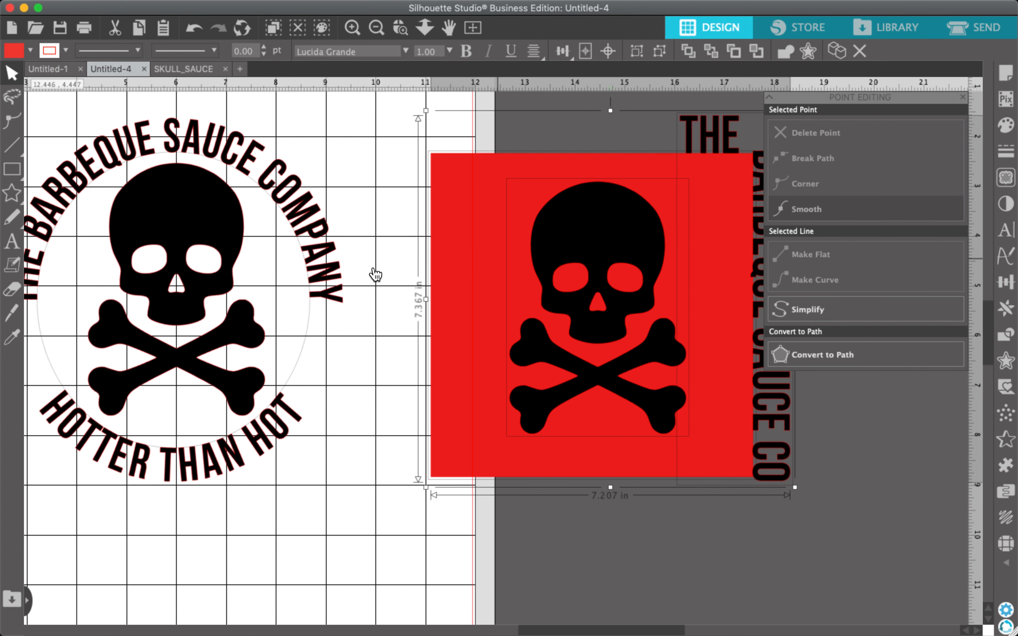
pyautogui.click(324, 265)
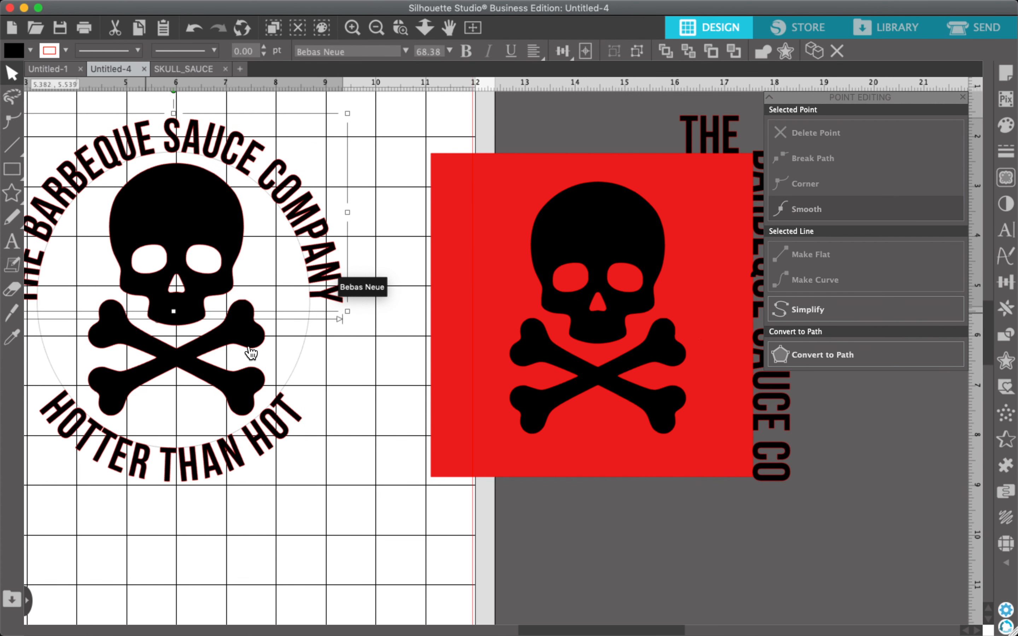
pyautogui.hscroll(5, 706, 337)
pyautogui.scroll(1, 706, 336)
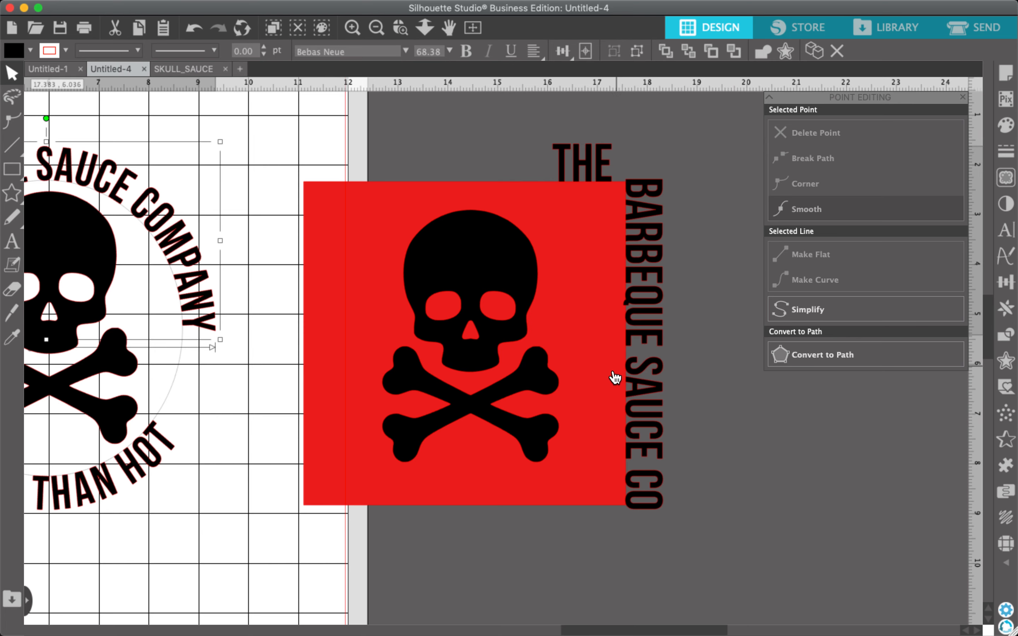
pyautogui.scroll(-3, 613, 372)
pyautogui.scroll(-1, 614, 373)
# - Ungroup the round logo to release both texts from the ellipse, and delete the ellipse
pyautogui.moveTo(70, 155); pyautogui.dragTo(294, 484)
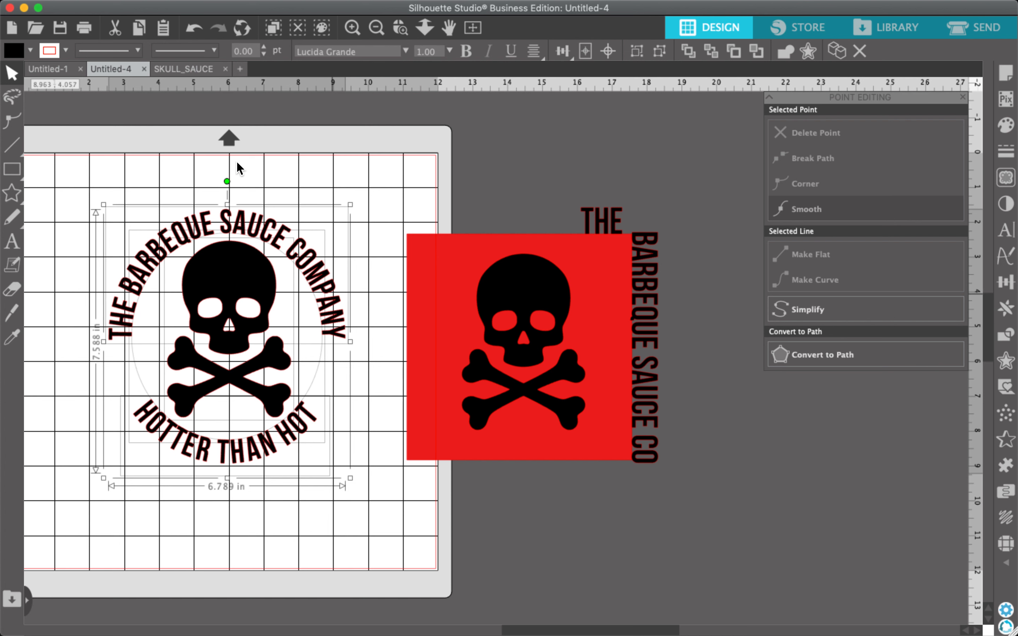
pyautogui.rightClick(198, 245)
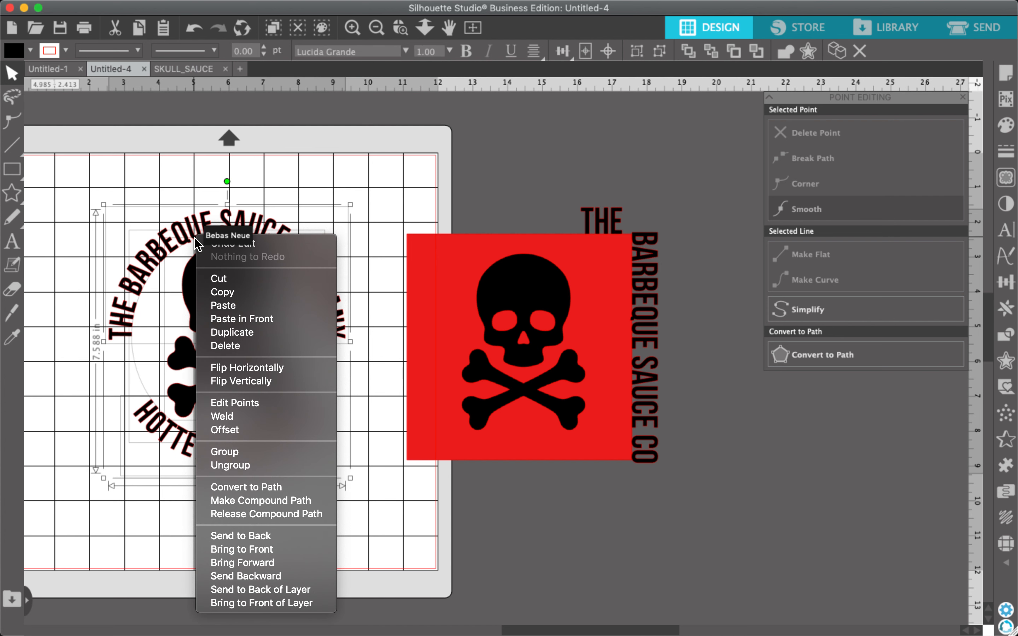
pyautogui.click(223, 464)
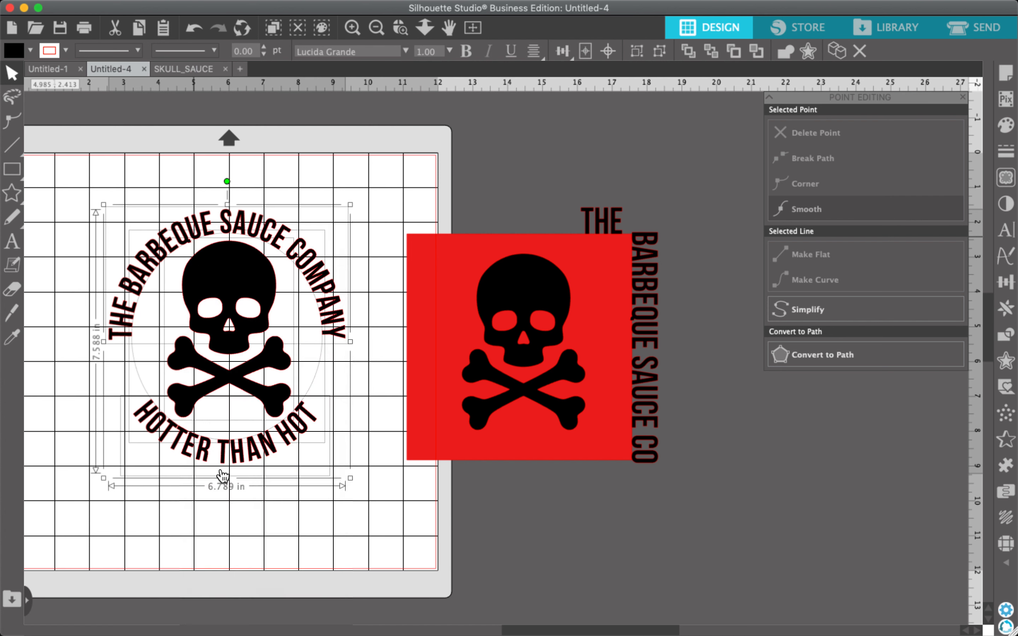
pyautogui.click(366, 529)
pyautogui.click(324, 370)
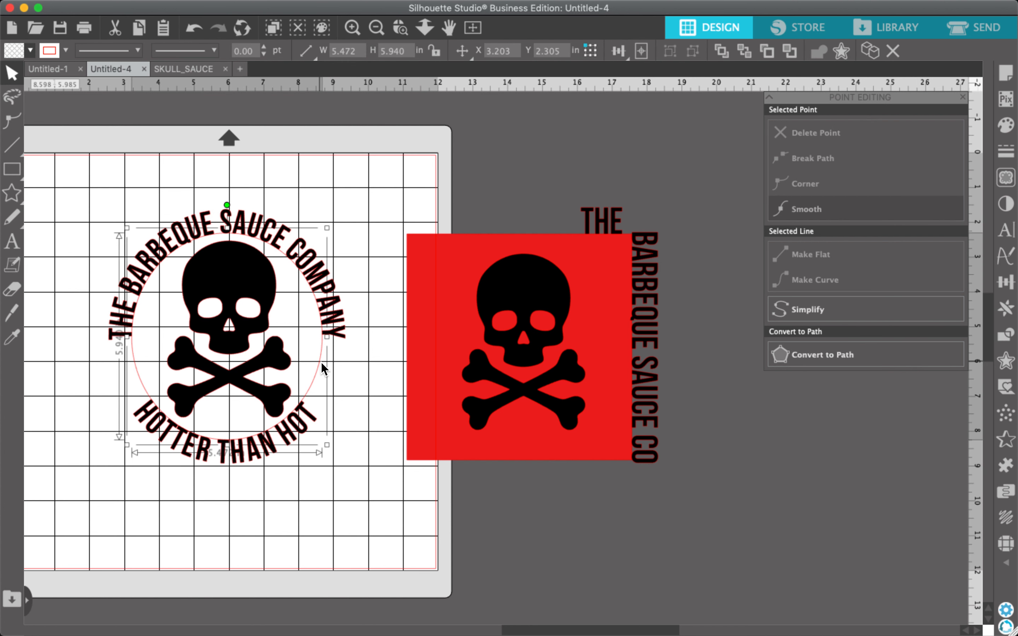
pyautogui.press('Delete')
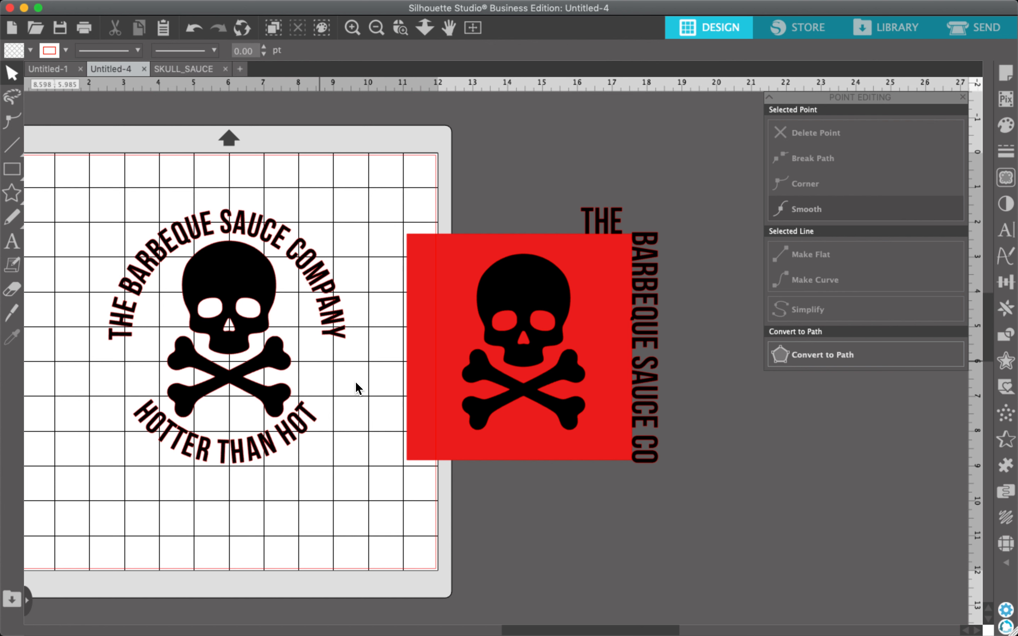
# - Detach the wrapped text from the red rectangle and delete the rectangle
pyautogui.moveTo(416, 157); pyautogui.dragTo(695, 484)
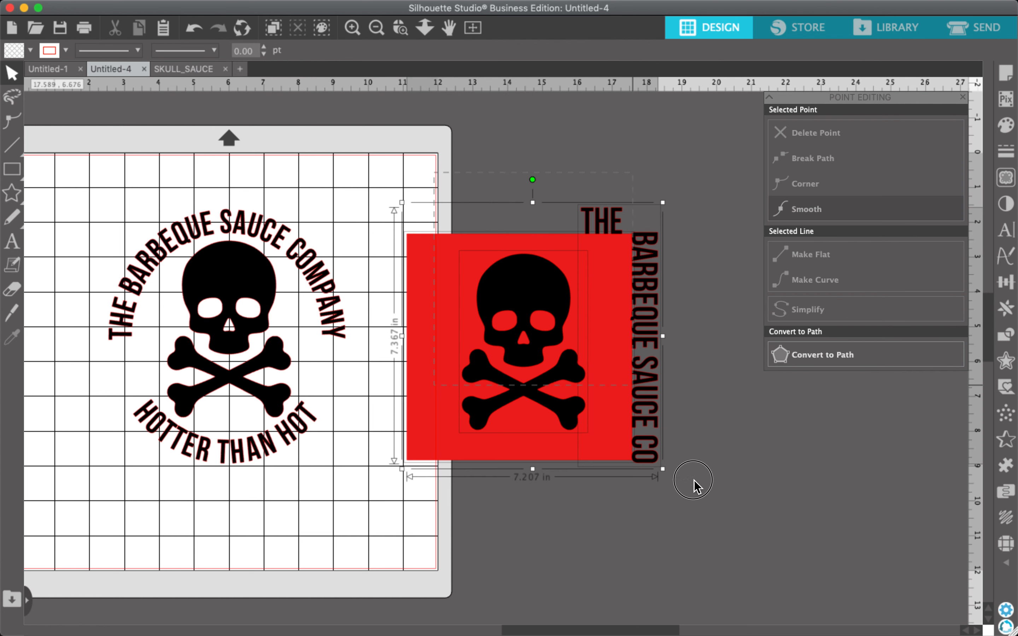
pyautogui.rightClick(590, 447)
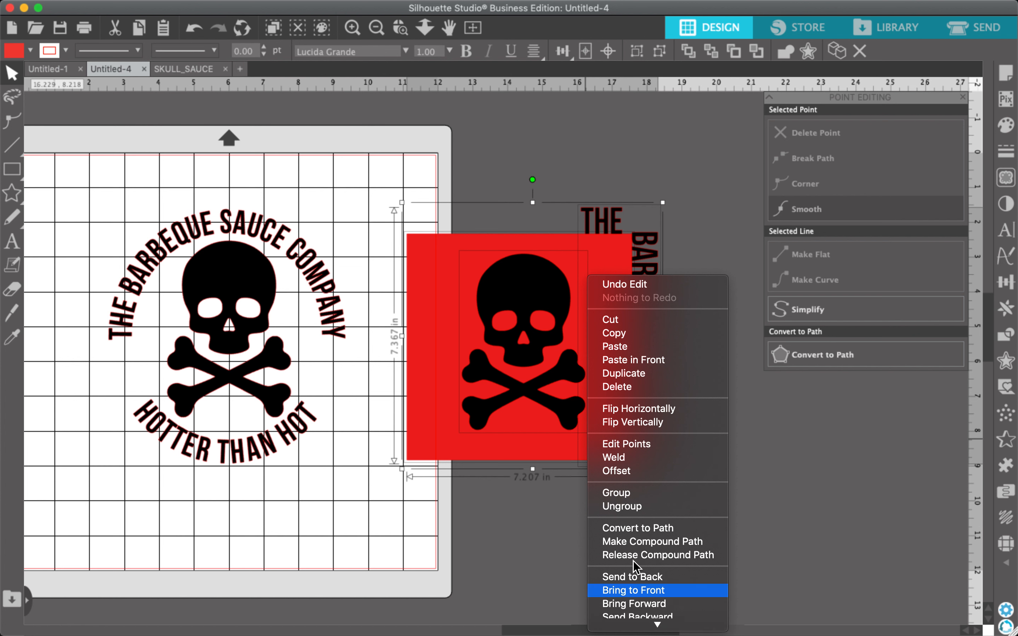
pyautogui.click(635, 506)
pyautogui.click(635, 528)
pyautogui.click(622, 446)
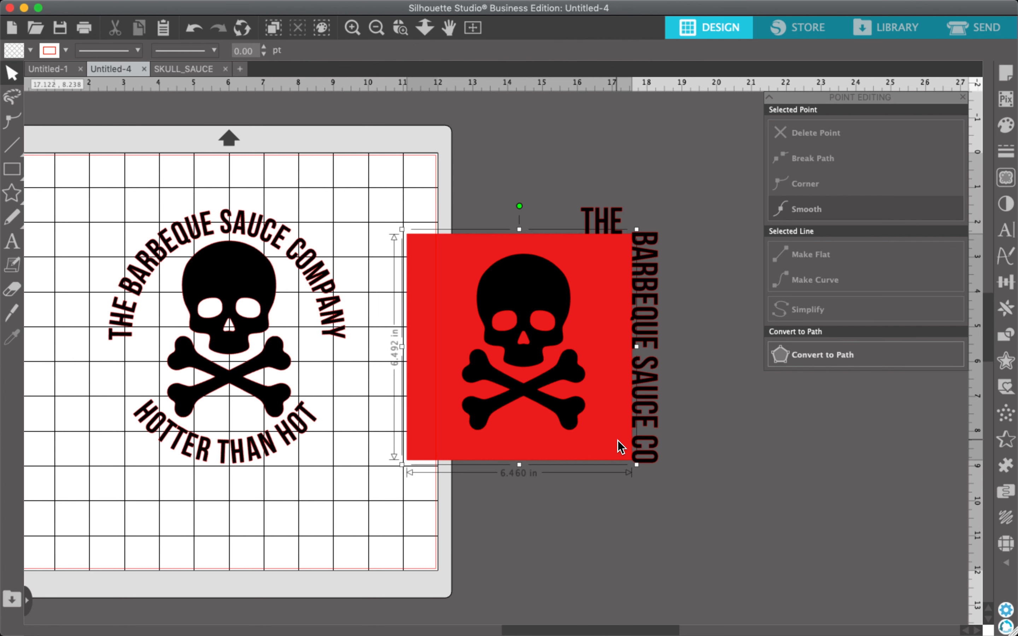
pyautogui.press('Delete')
# - Move the copied skull and crossbones about 0.9 in closer to the vertical "BARBEQUE SAUCE CO" lettering
pyautogui.moveTo(522, 352); pyautogui.dragTo(555, 352)
pyautogui.click(556, 365)
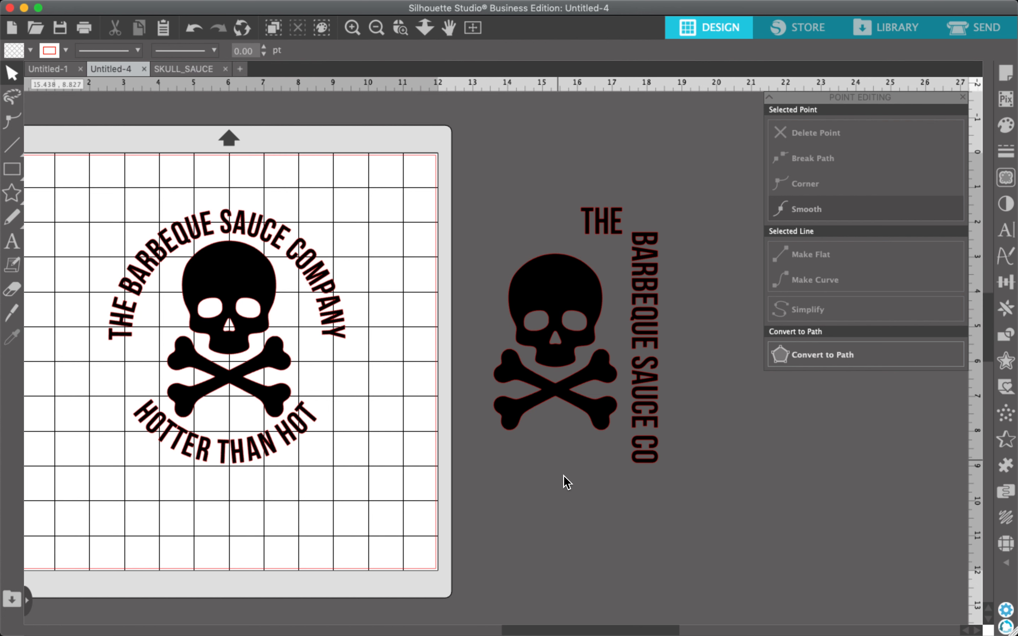
pyautogui.hscroll(-5, 366, 398)
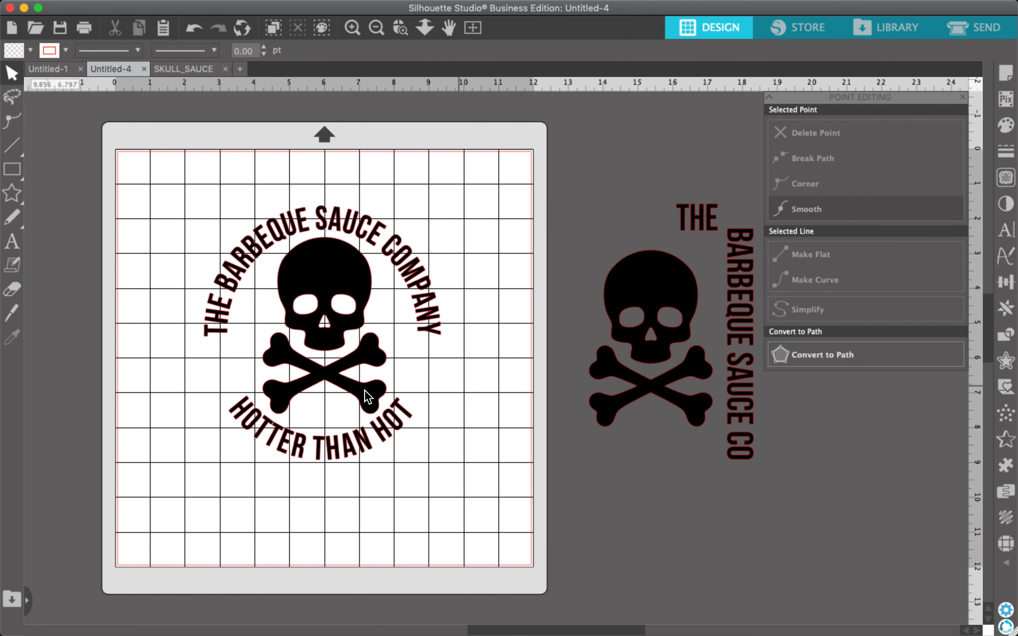
pyautogui.hscroll(1, 120, 347)
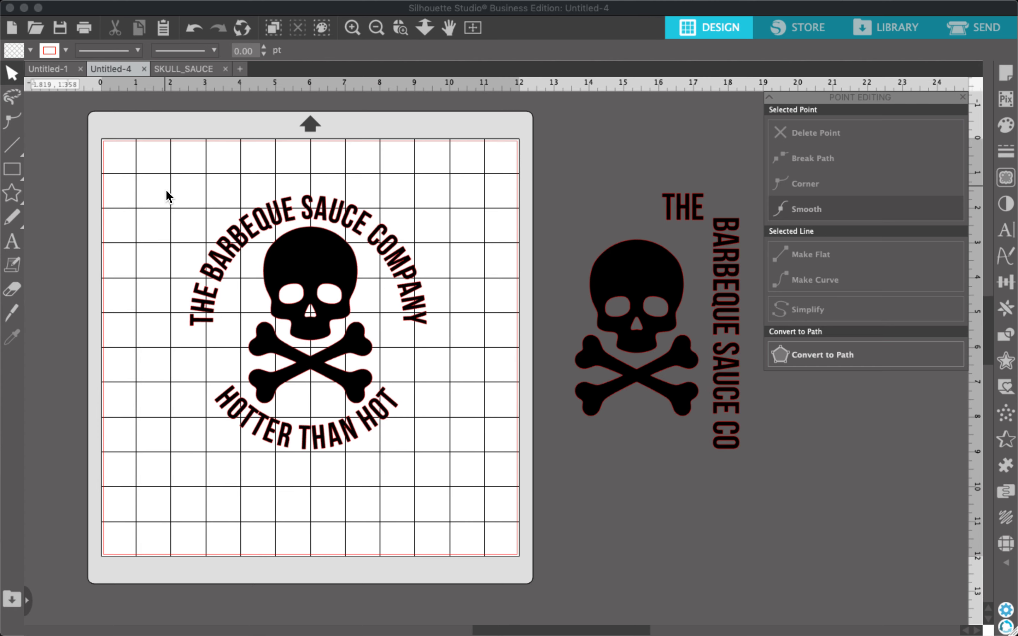
# - Draw a smooth freehand wavy line about 12.38 × 3.63 in above the cutting mat
pyautogui.scroll(4, 166, 192)
pyautogui.scroll(4, 166, 193)
pyautogui.click(14, 204)
pyautogui.click(13, 222)
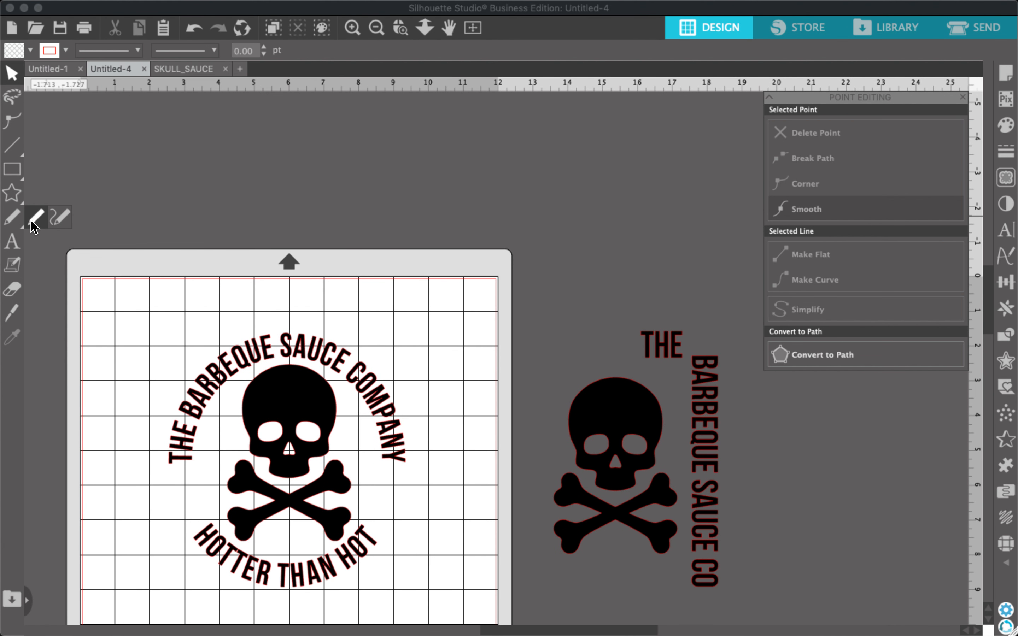
pyautogui.click(54, 218)
pyautogui.moveTo(137, 216)
pyautogui.mouseDown()
pyautogui.moveTo(197, 189)
pyautogui.moveTo(315, 209)
pyautogui.moveTo(414, 260)
pyautogui.moveTo(486, 238)
pyautogui.moveTo(556, 198)
pyautogui.moveTo(555, 125)
pyautogui.mouseUp()
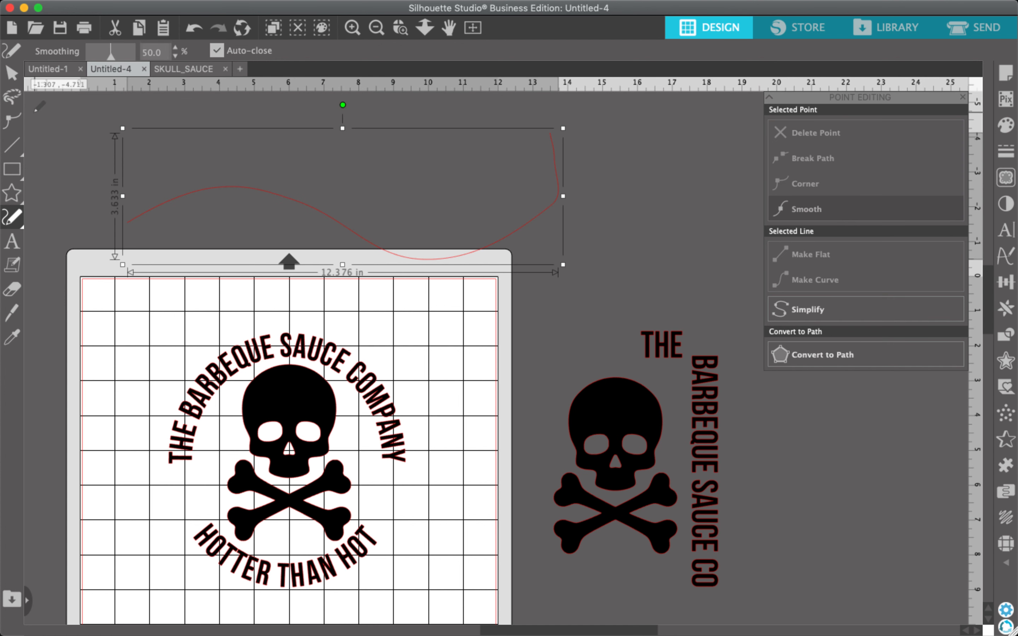
pyautogui.click(11, 73)
# - Add the text "THE BARBEQUE" in 72 pt Bebas Neue above the freehand wavy line
pyautogui.doubleClick(182, 441)
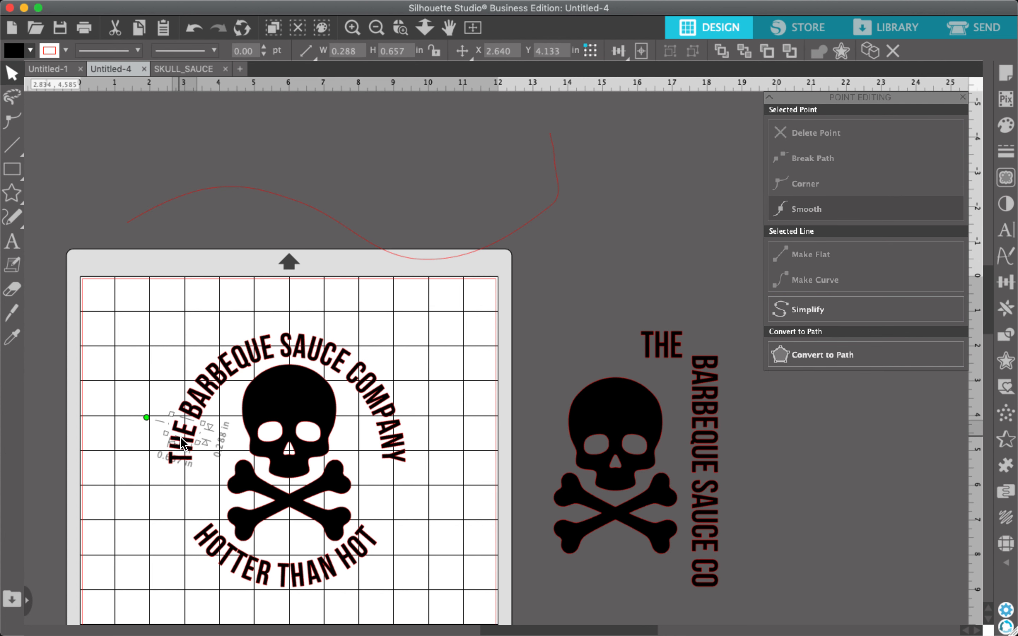
pyautogui.click(151, 408)
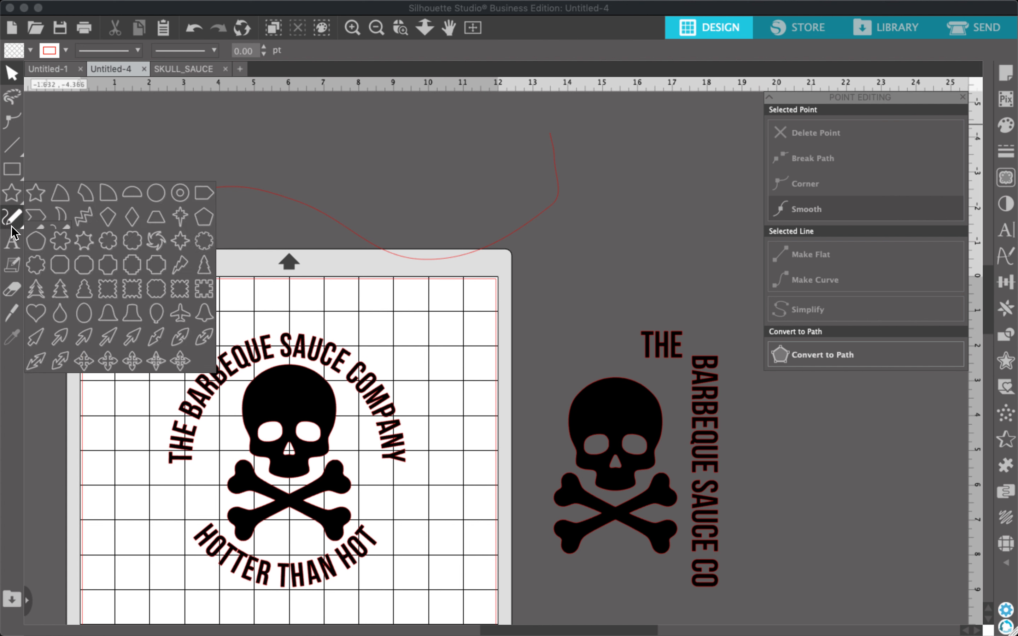
pyautogui.click(11, 241)
pyautogui.click(129, 141)
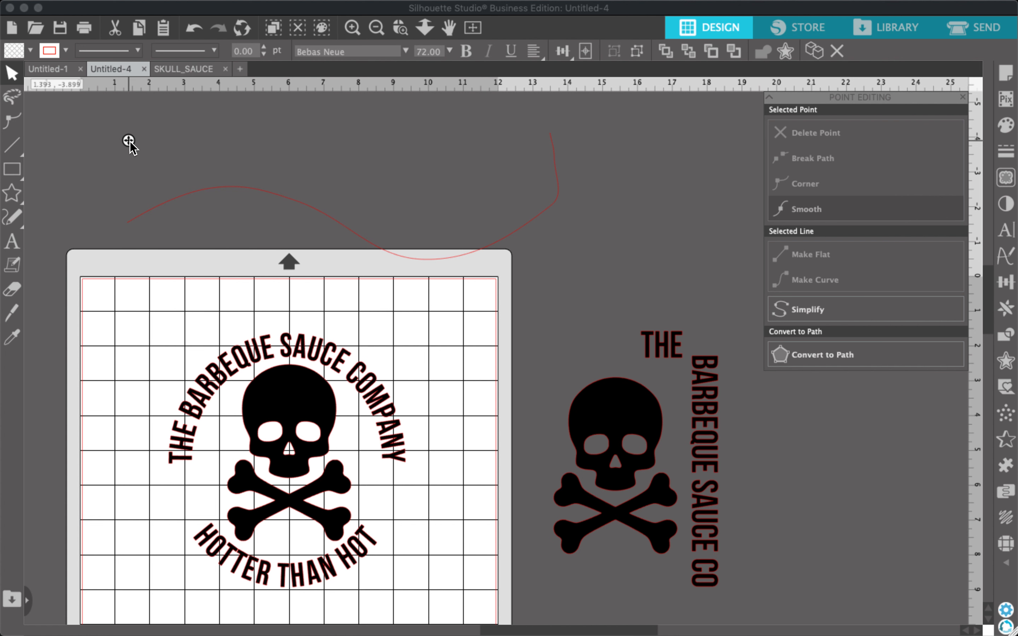
pyautogui.write('THE BA')
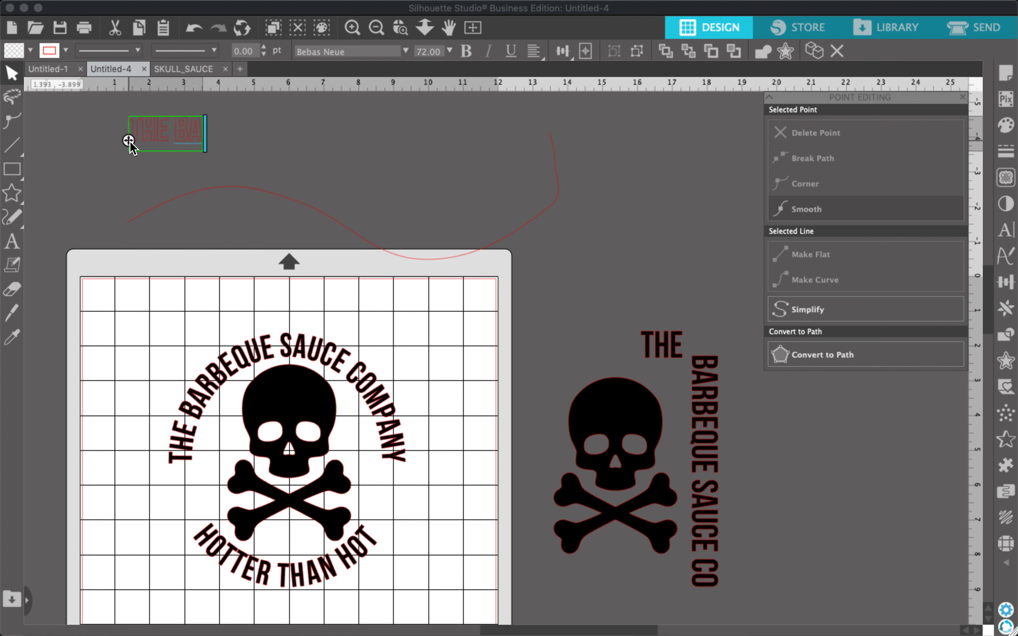
pyautogui.write('RBEQUE')
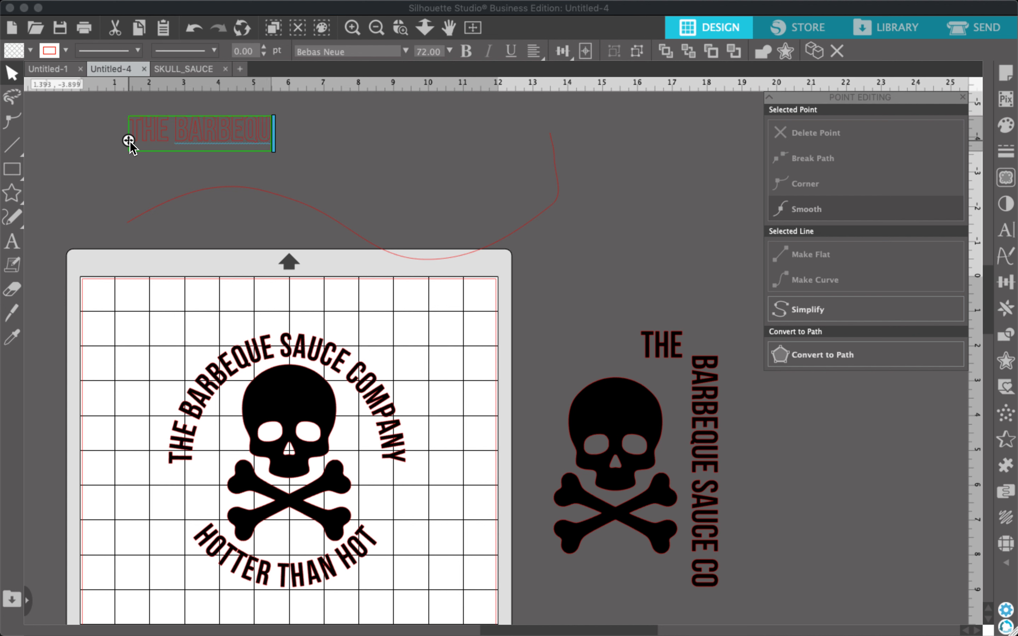
pyautogui.click(67, 156)
pyautogui.click(12, 75)
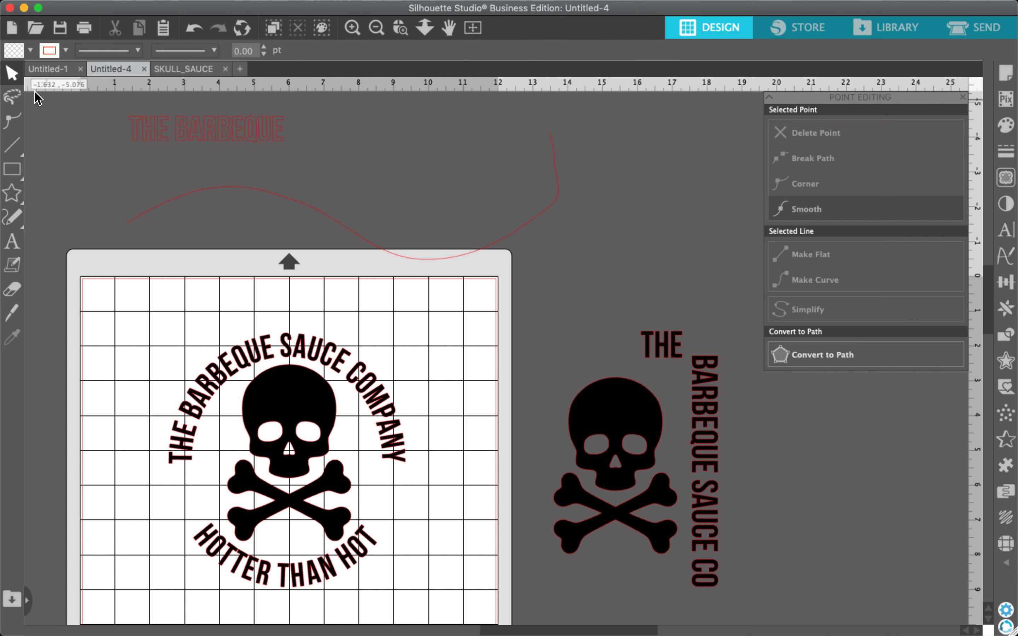
# - Fill the new "THE BARBEQUE" text with black and attach it to the freehand wavy line so it follows the curve
pyautogui.click(157, 150)
pyautogui.click(30, 51)
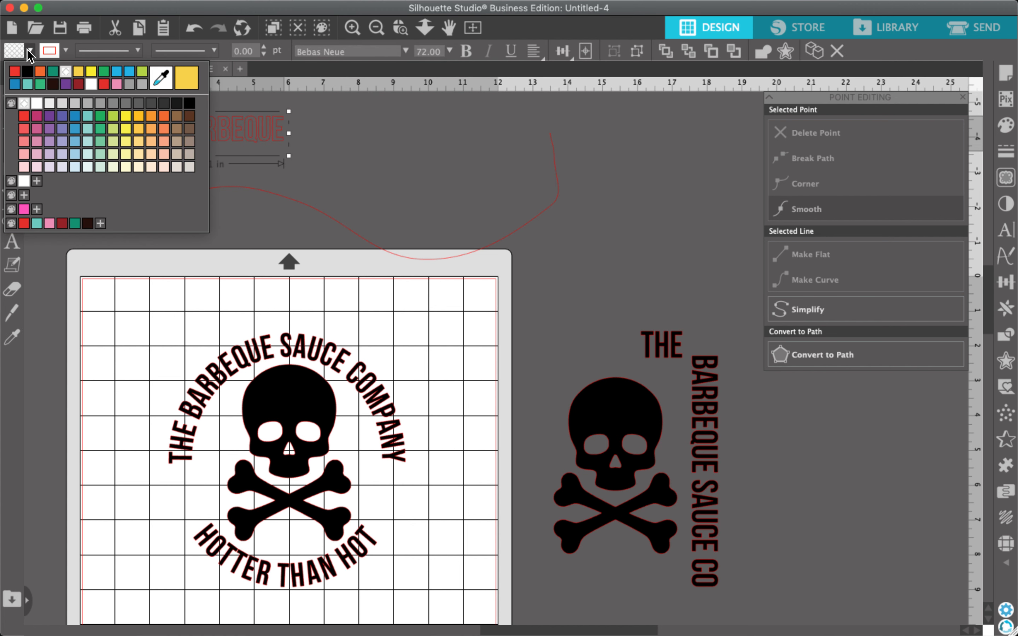
pyautogui.click(26, 73)
pyautogui.doubleClick(156, 142)
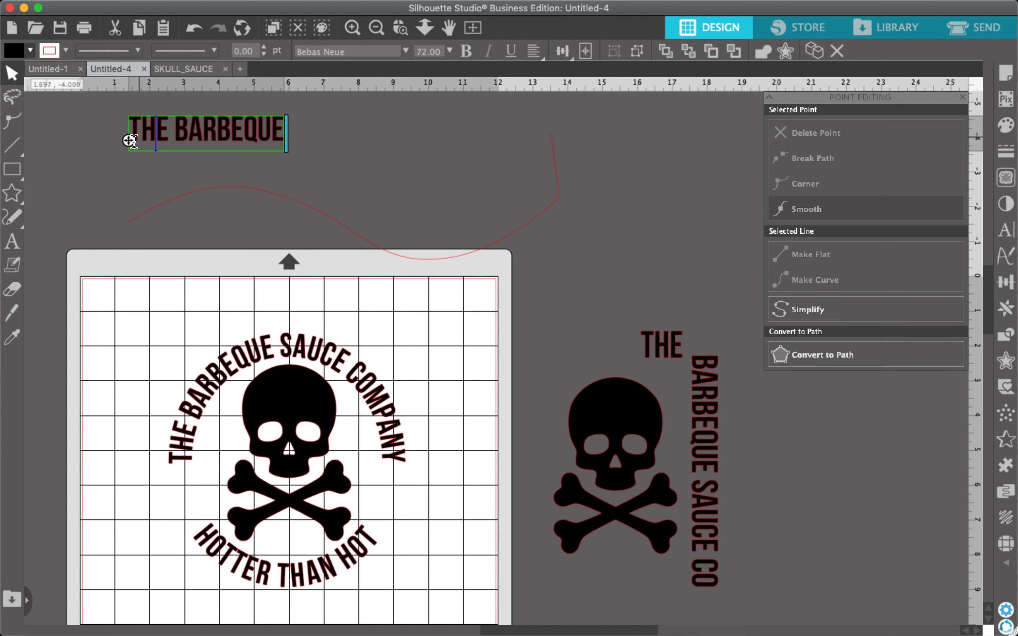
pyautogui.moveTo(132, 141); pyautogui.dragTo(261, 201)
# - Delete the freehand wavy line together with the text attached to it
pyautogui.press('BackSpace')
pyautogui.click(419, 289)
pyautogui.moveTo(119, 120); pyautogui.dragTo(458, 291)
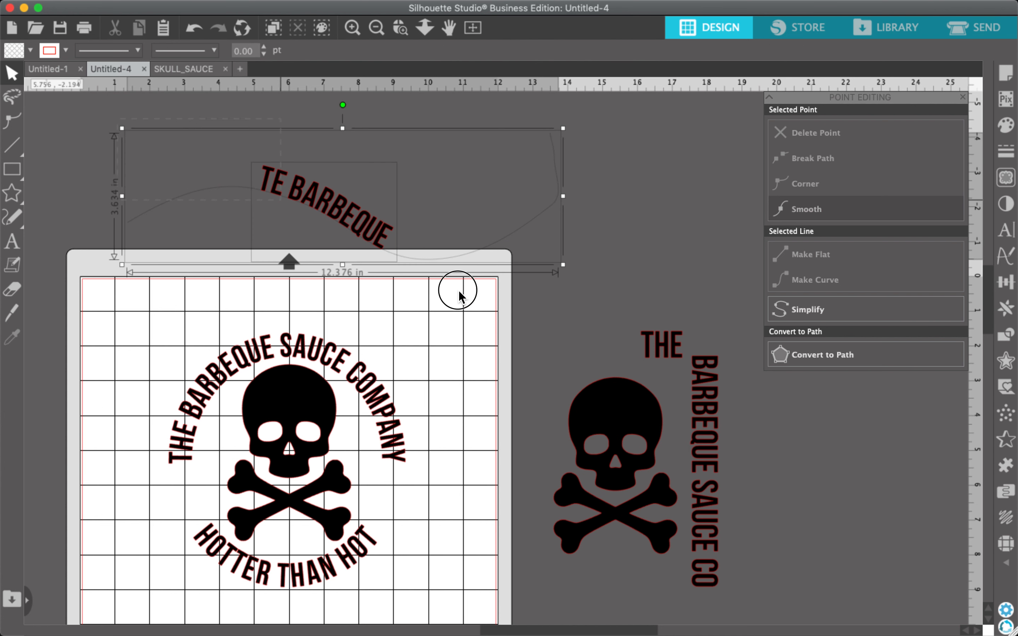
pyautogui.press('Delete')
# - Move the copied skull and crossbones beside the vertical lettering up and left to about X 13.07, Y 1.88 in
pyautogui.scroll(-5, 604, 530)
pyautogui.hscroll(3, 605, 530)
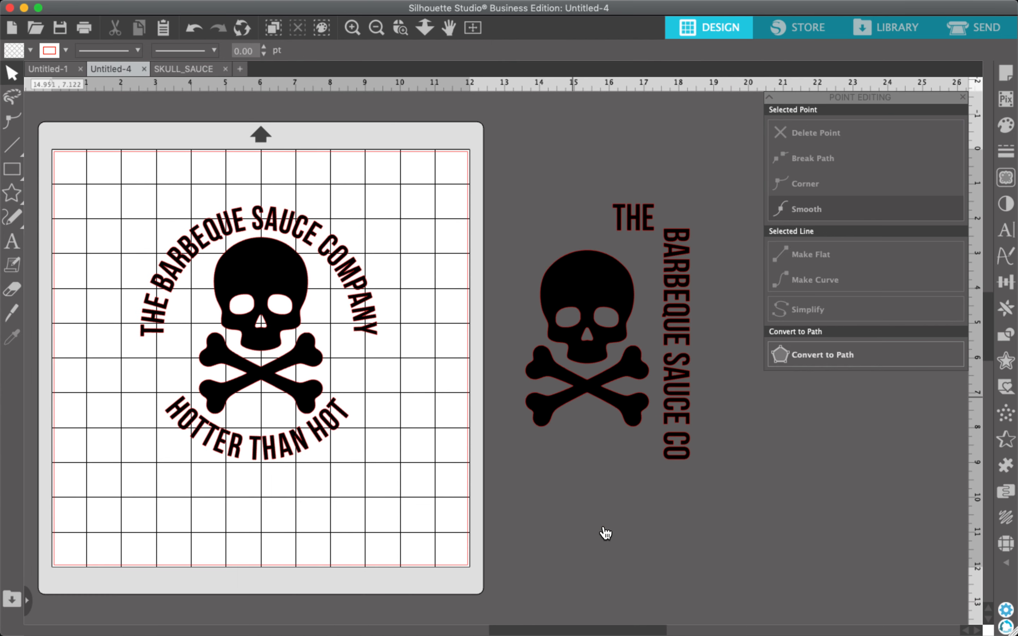
pyautogui.click(509, 282)
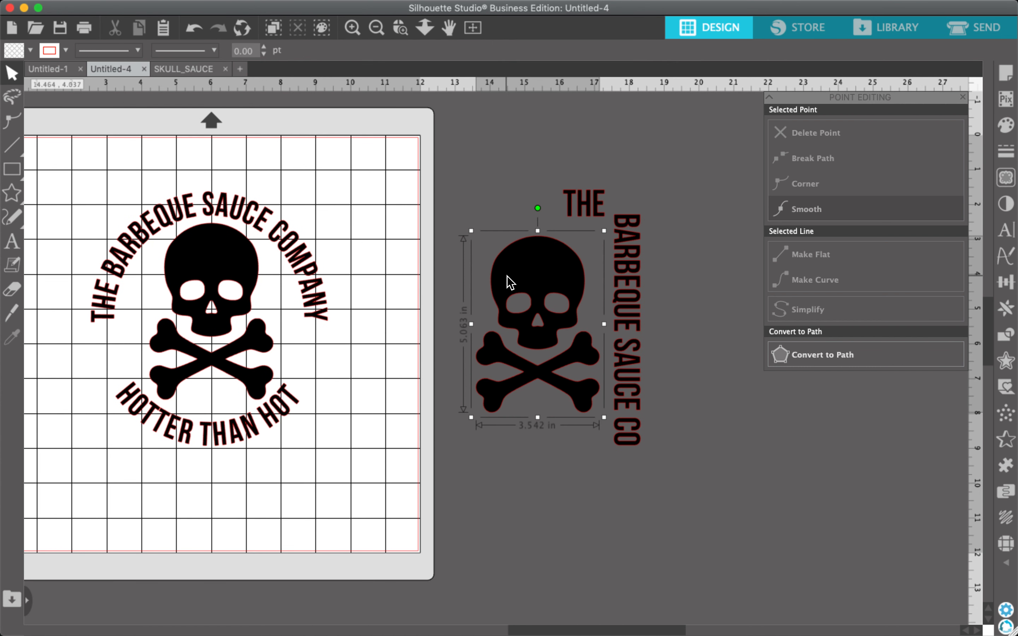
pyautogui.moveTo(510, 282); pyautogui.dragTo(498, 245)
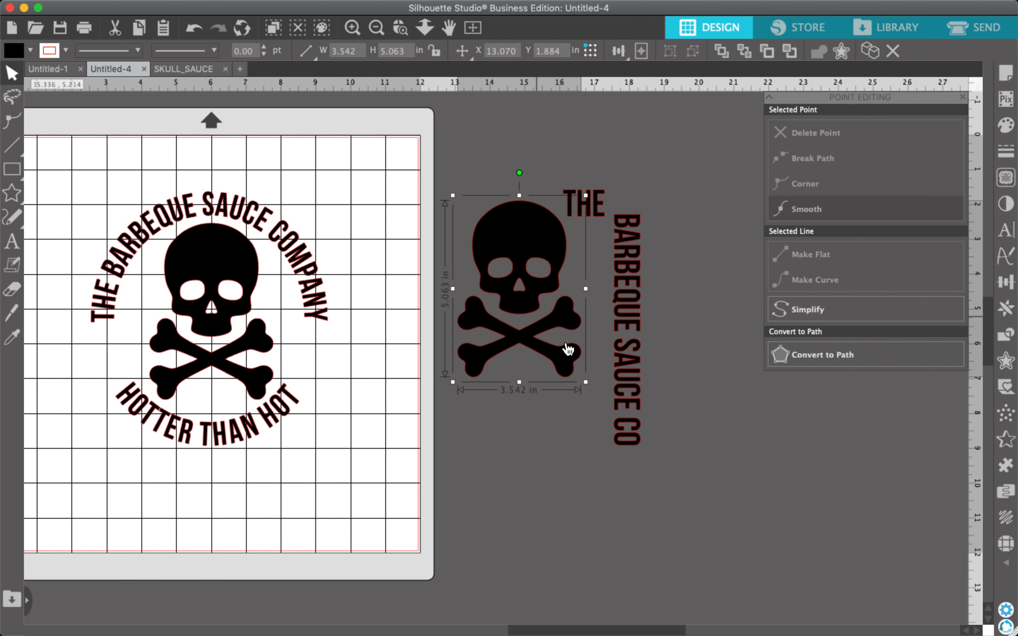
# - Enlarge the copied skull and crossbones proportionally to about 4.37 × 6.25 in and shift it down slightly, clear of the word "THE"
pyautogui.click(584, 384)
pyautogui.click(573, 369)
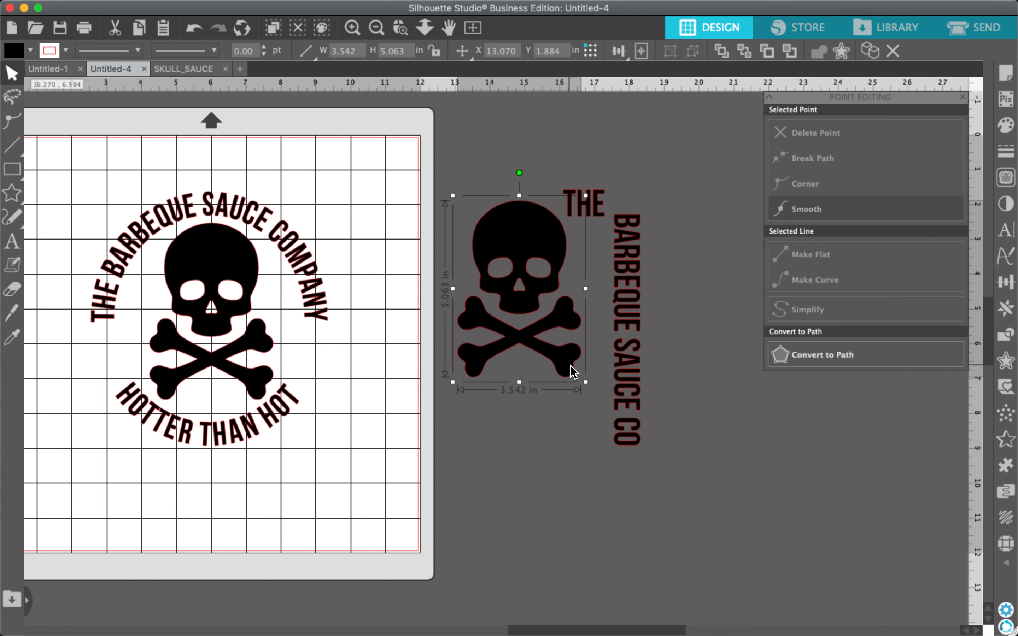
pyautogui.click(588, 392)
pyautogui.click(566, 363)
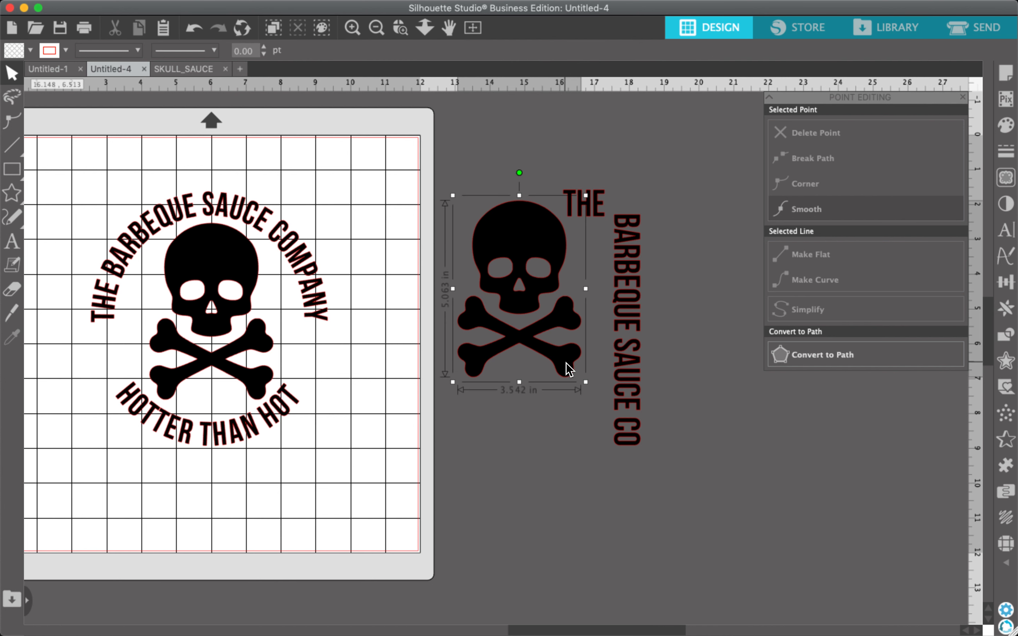
pyautogui.moveTo(585, 384); pyautogui.dragTo(598, 438)
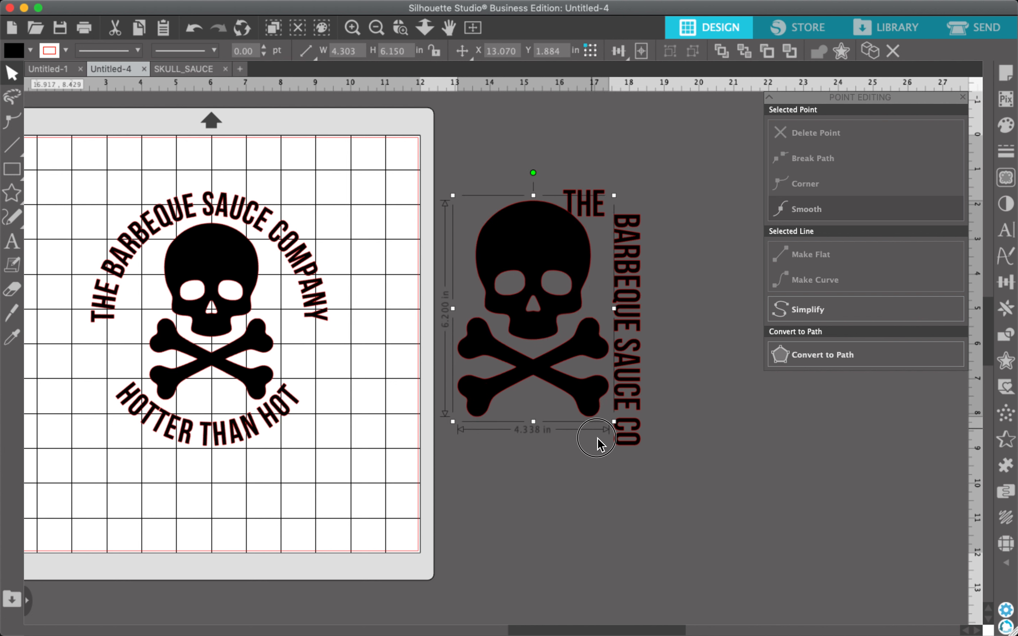
pyautogui.moveTo(579, 393); pyautogui.dragTo(580, 408)
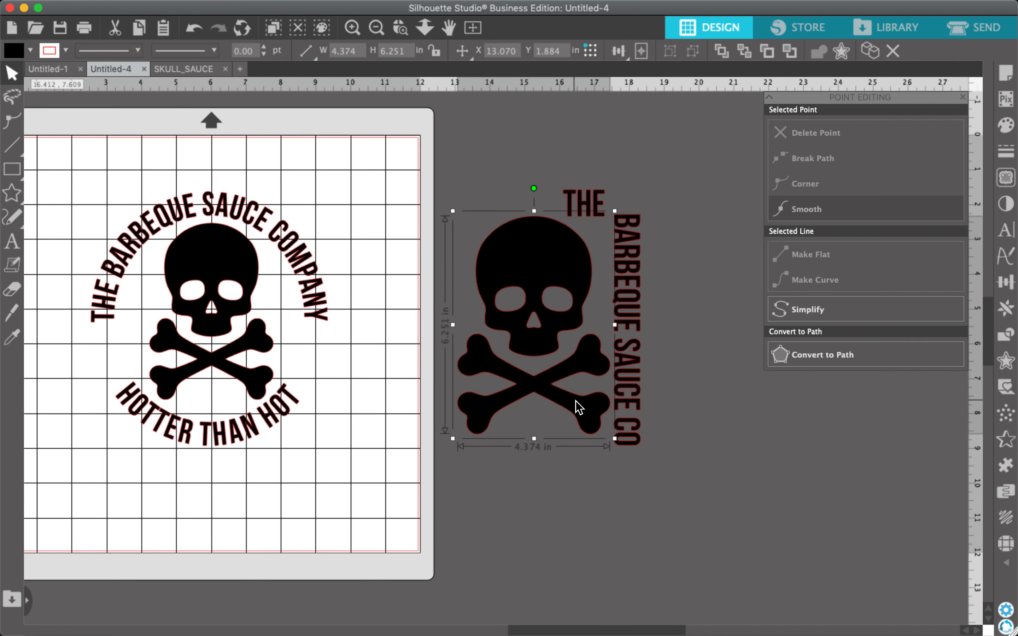
pyautogui.click(602, 475)
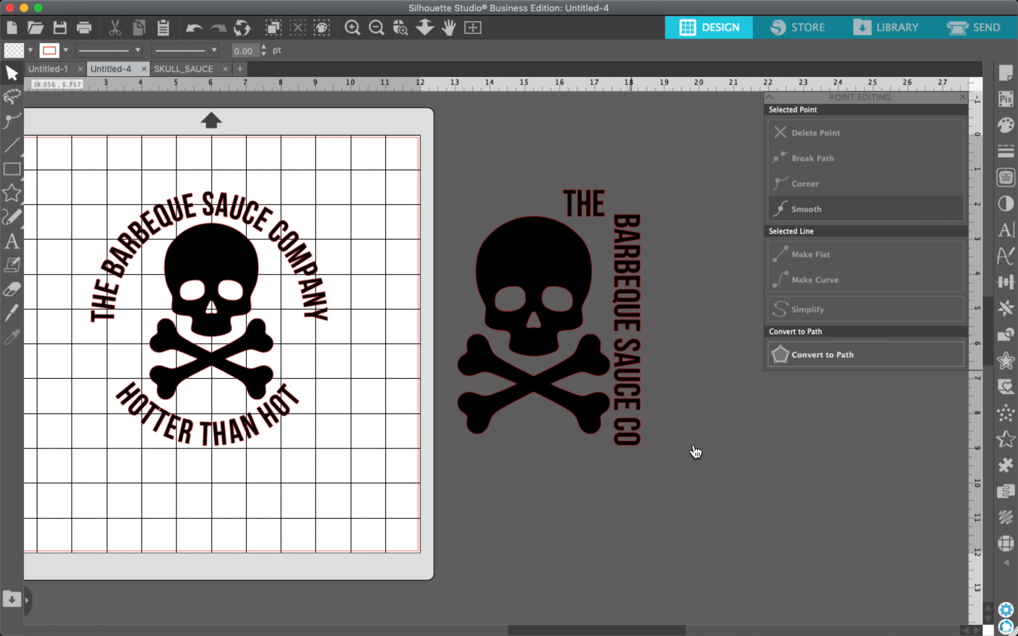
# - Switch to the minimized Chrome window showing the Pattern Vinyl page of Ante Up Graphic Supply
pyautogui.moveTo(873, 635)
pyautogui.click(909, 610)
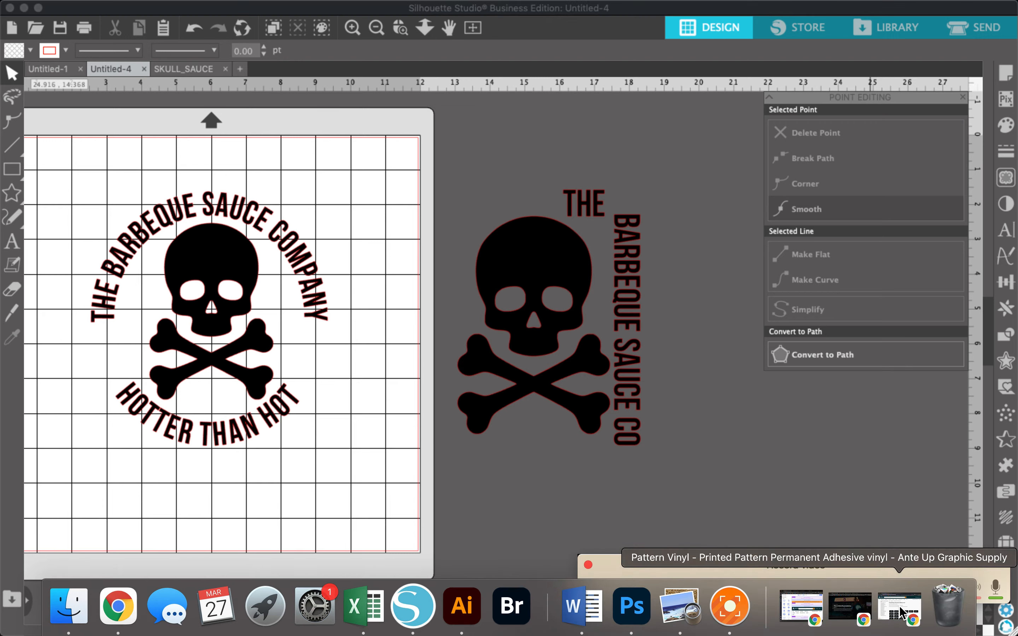